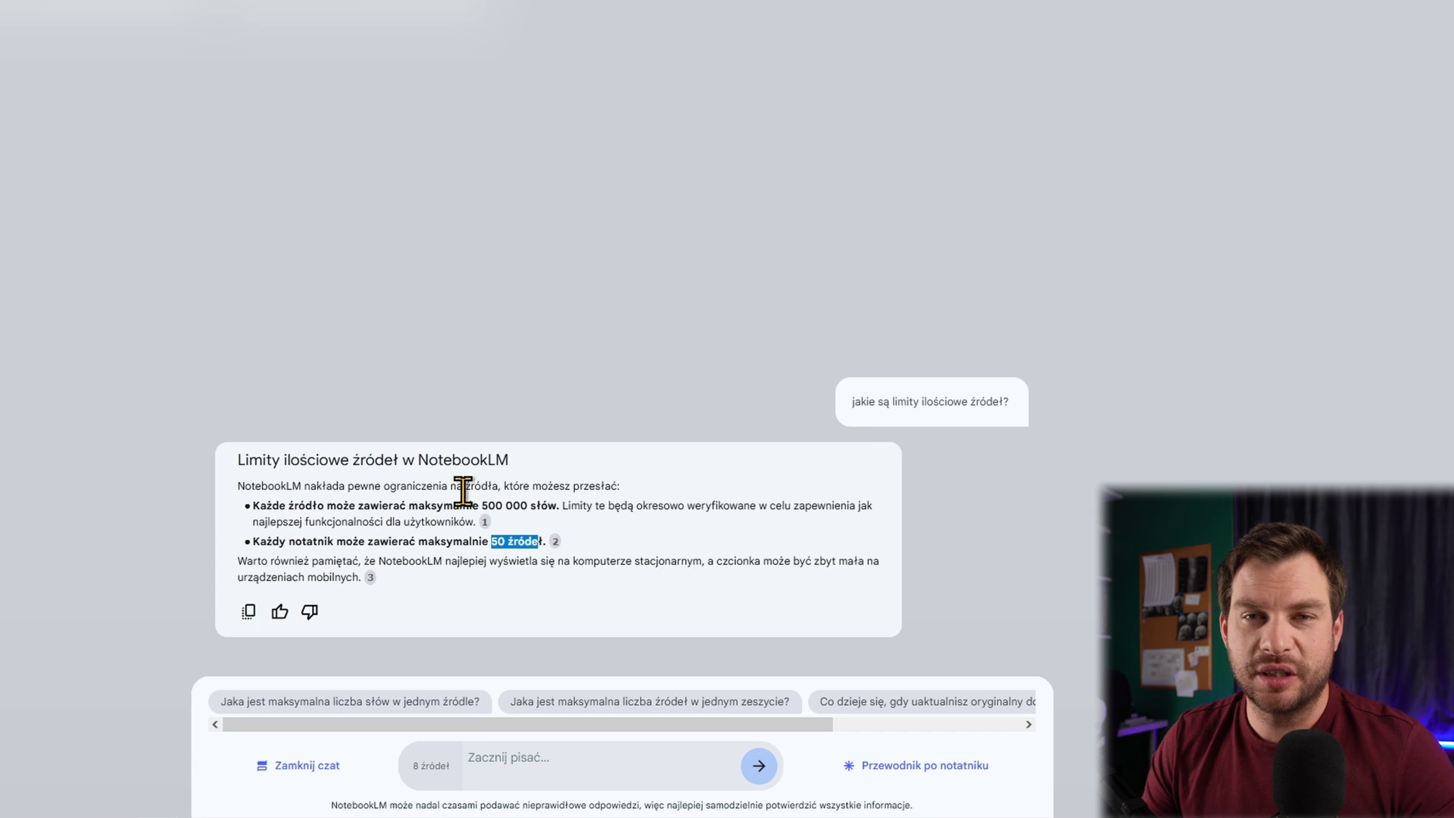
- Leave the Introduction to NotebookLM notebook and open Untitled notebook from the notebook list
click(481, 565)
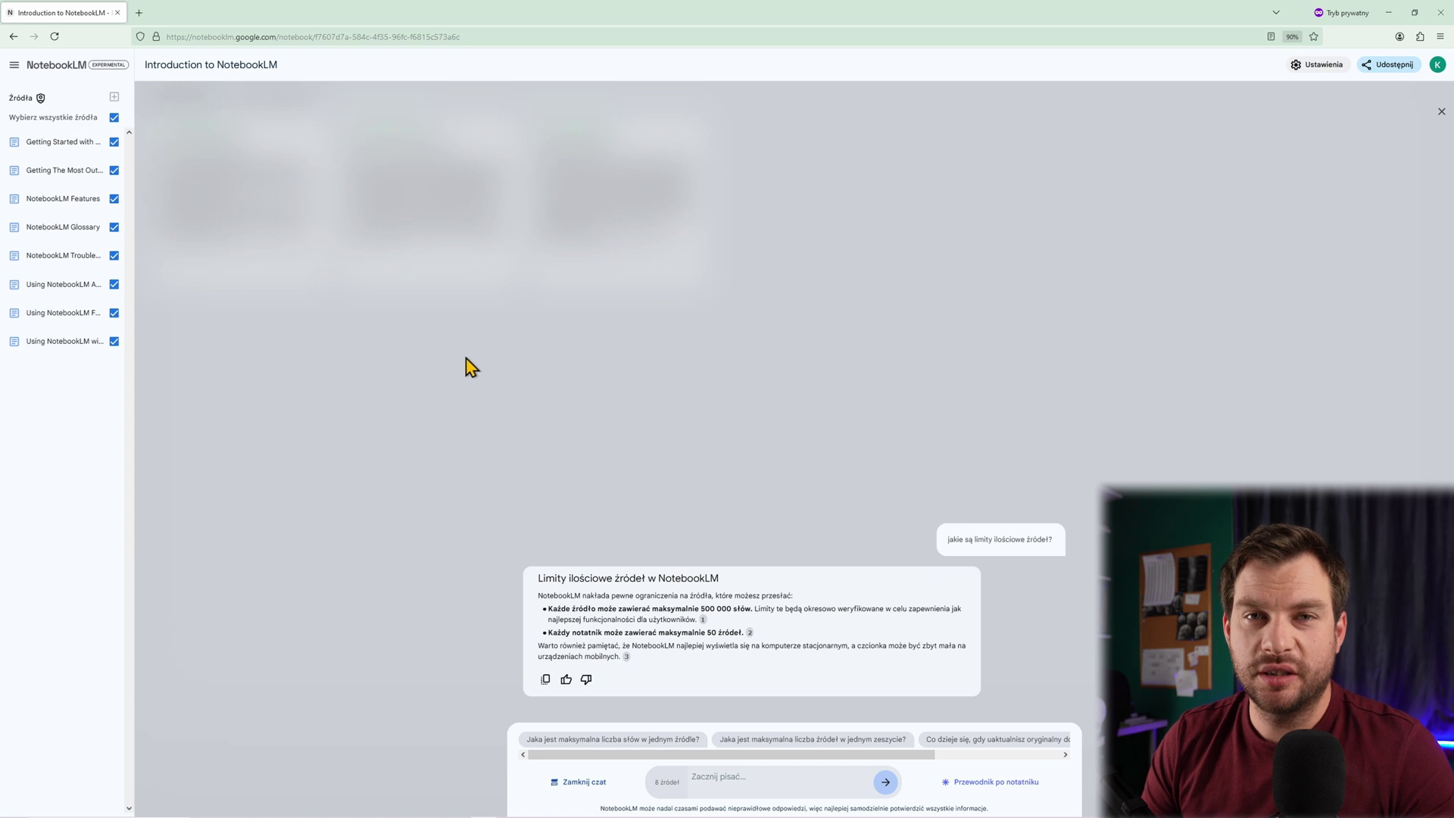
click(53, 75)
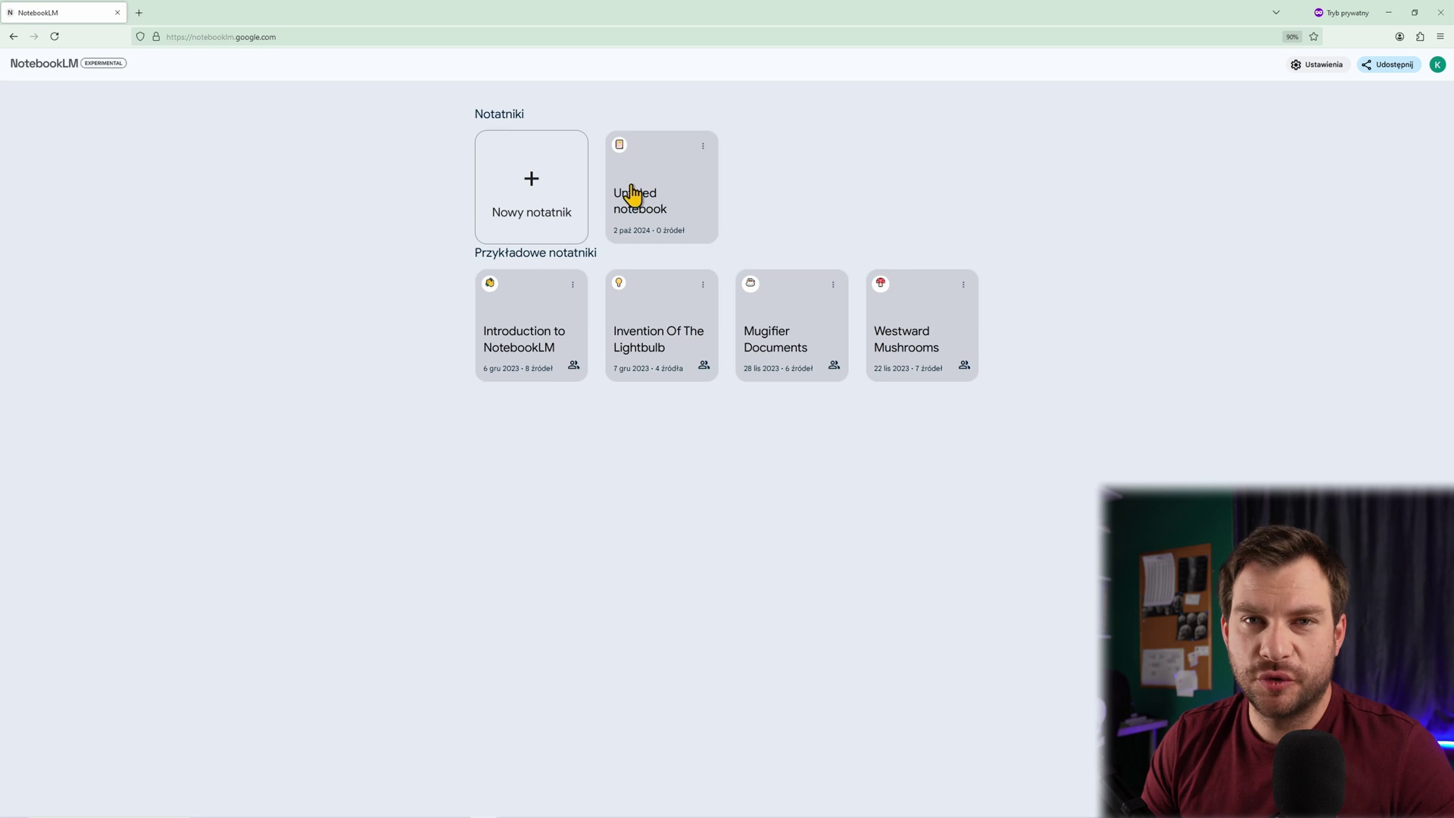
click(666, 187)
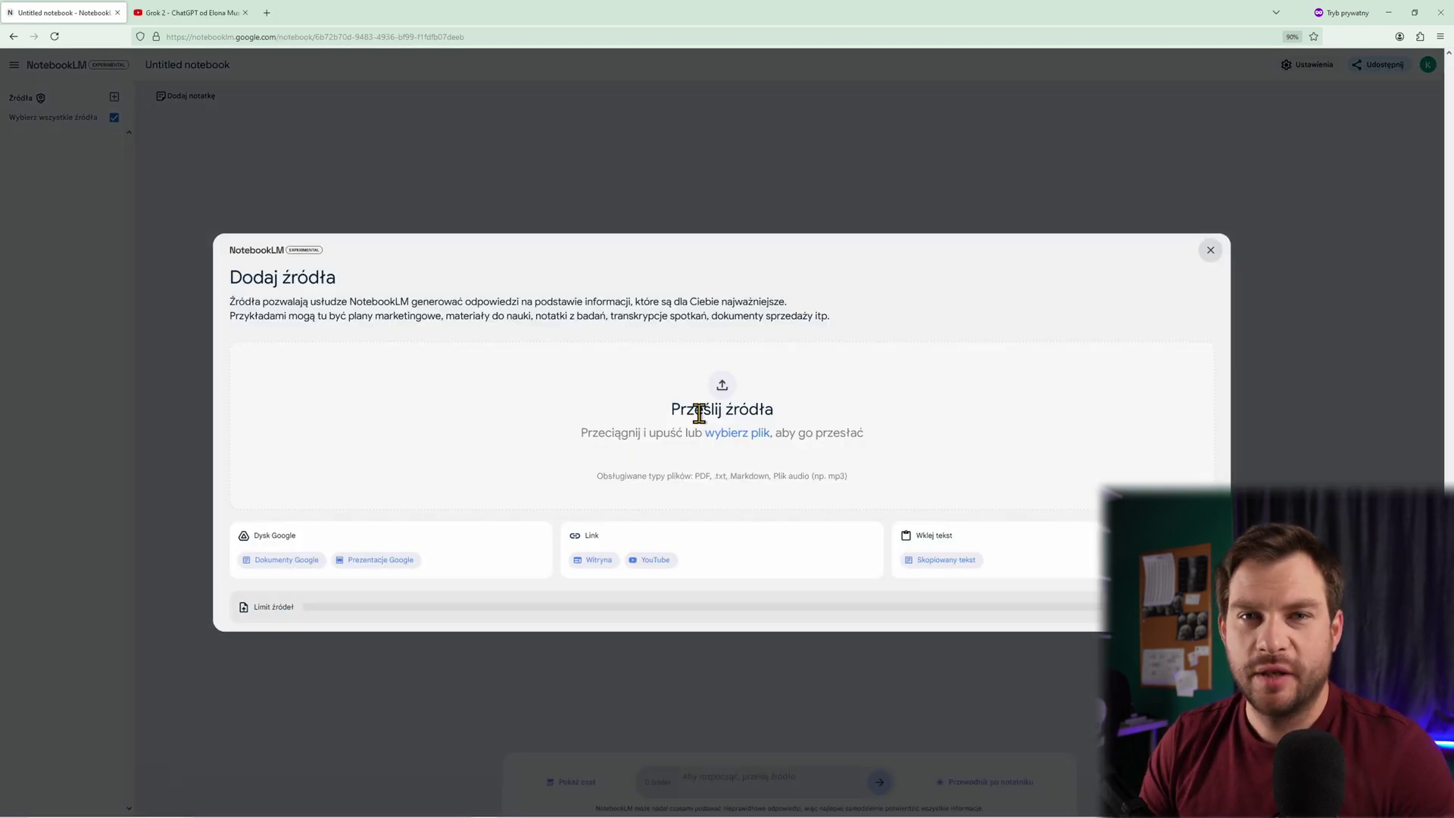
- Add the YouTube video "Grok 2 - ChatGPT od Elona Muska. Szczera recenzja." to the notebook as a source by its URL
click(203, 10)
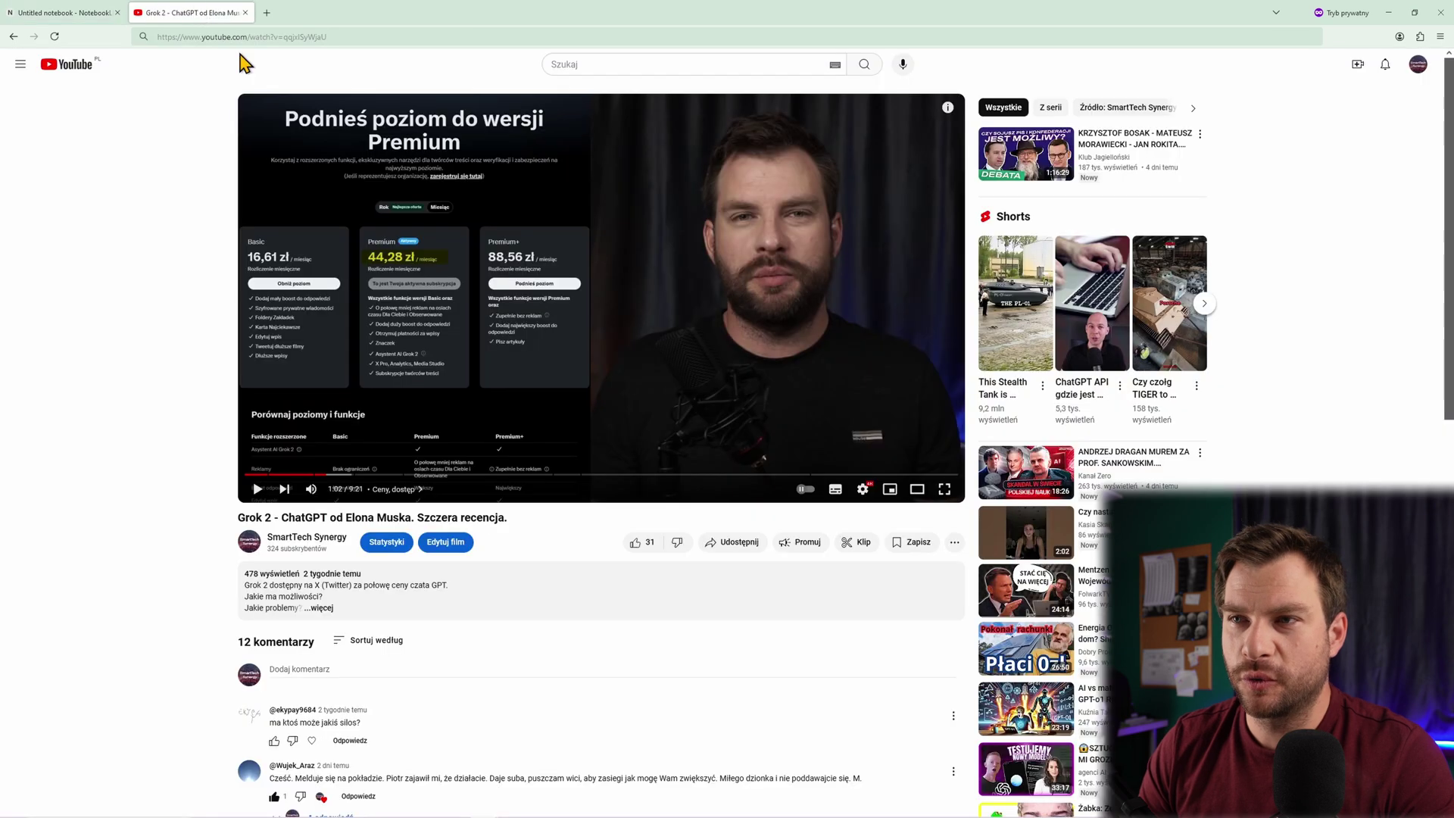
click(391, 36)
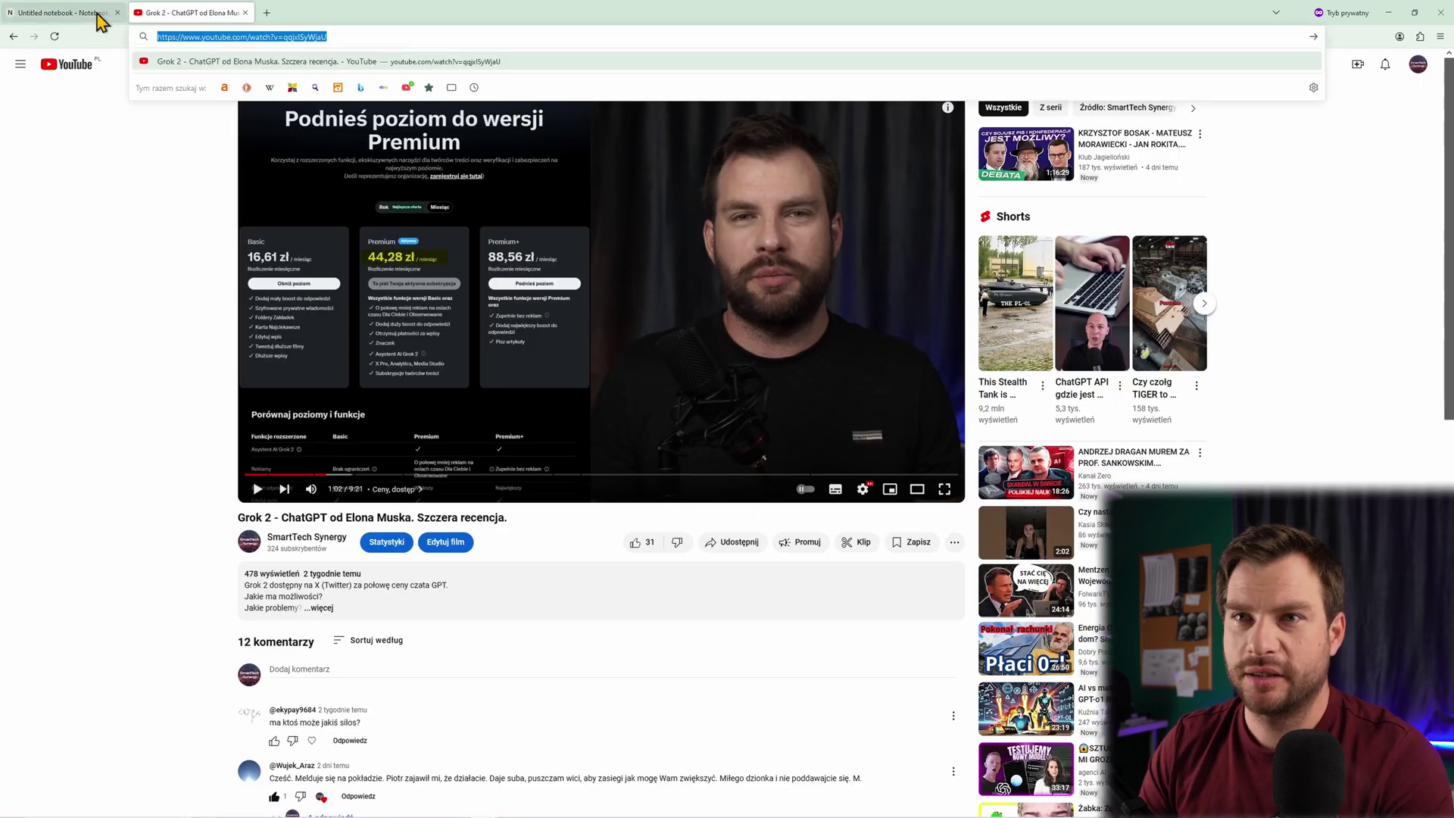
click(48, 12)
click(655, 561)
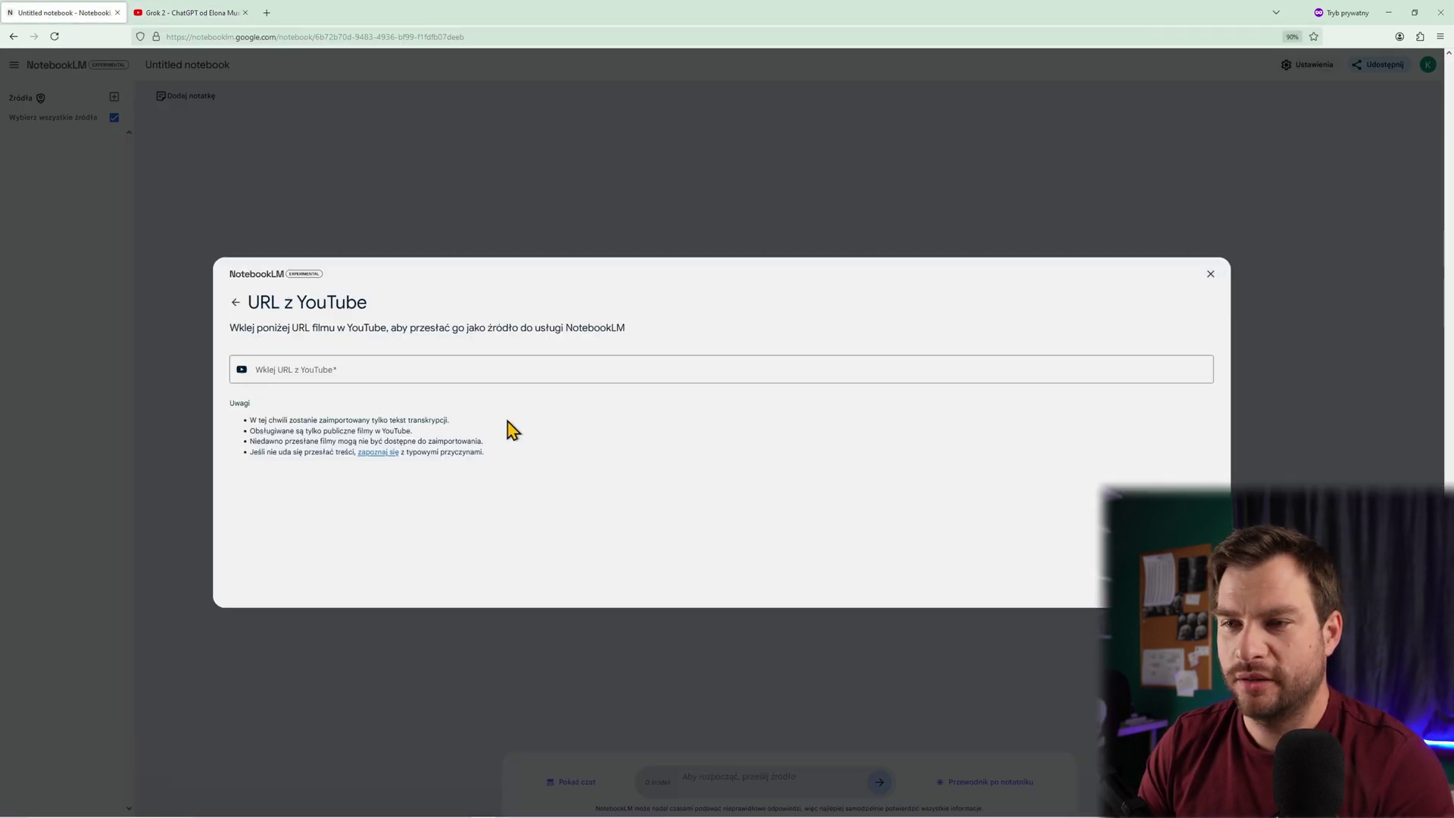
click(421, 368)
click(462, 390)
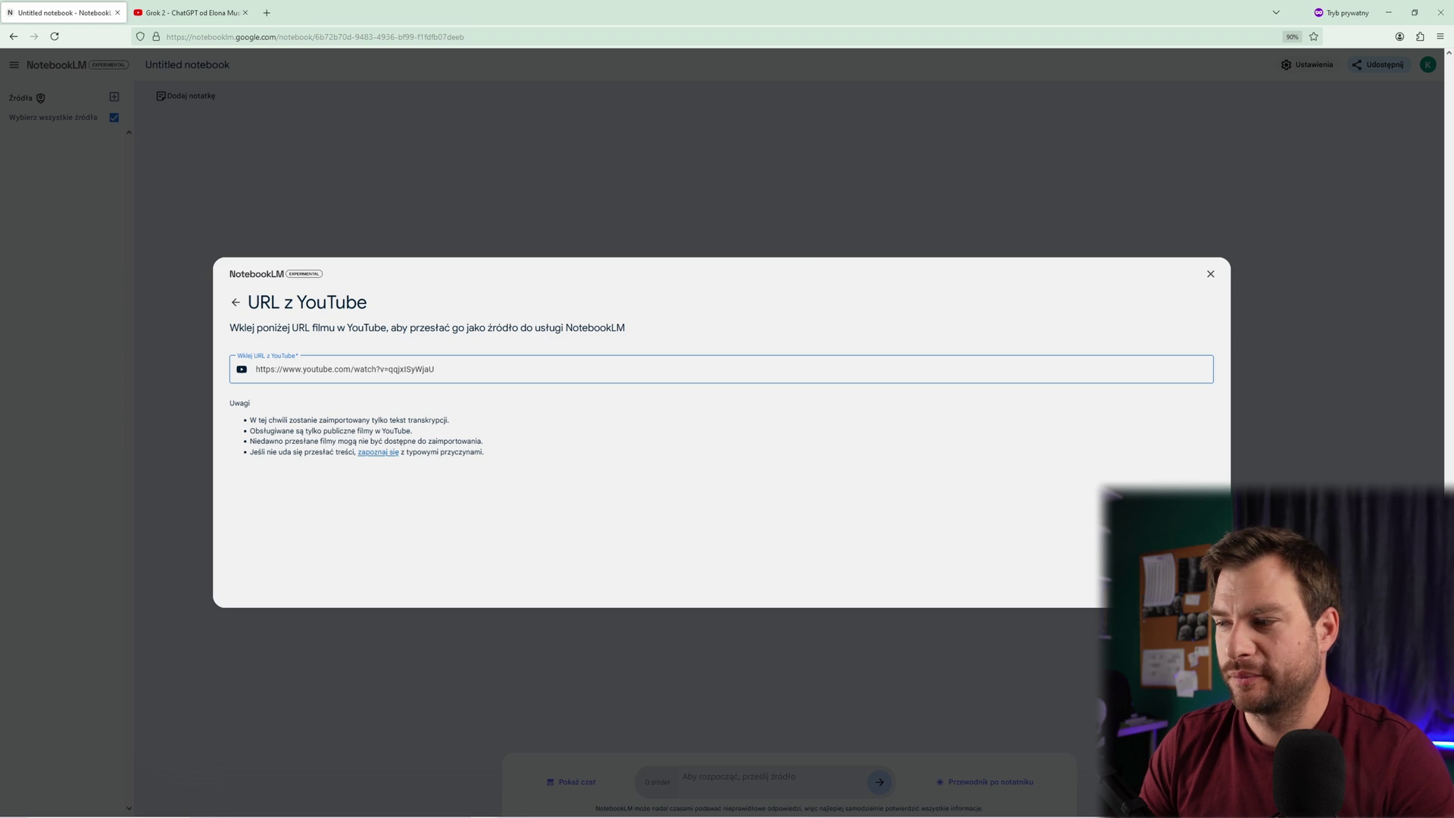
click(1181, 584)
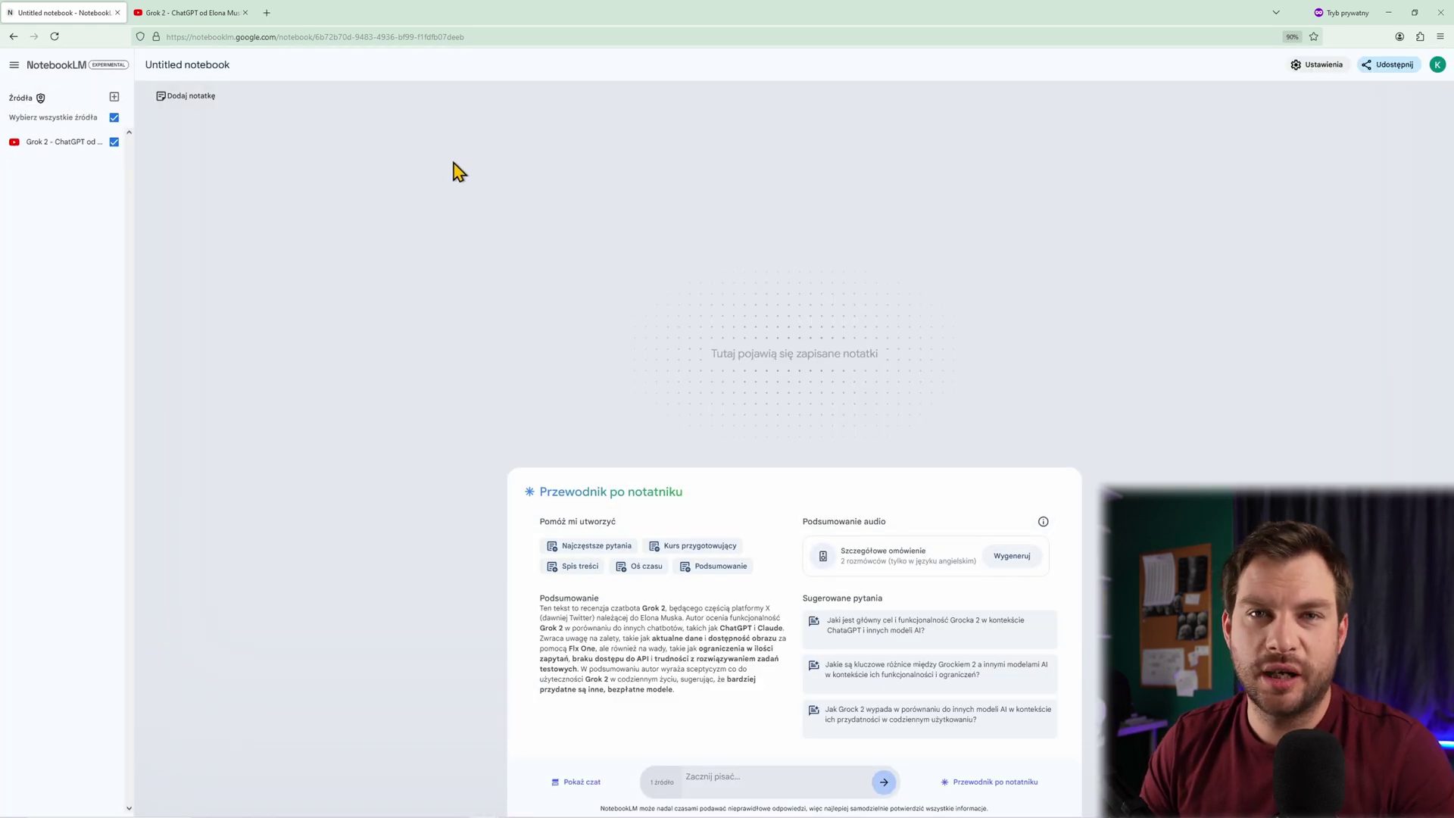
- Open x.ai in a new browser tab, go to the Grok-2 Beta Release blog post and copy its address
click(267, 13)
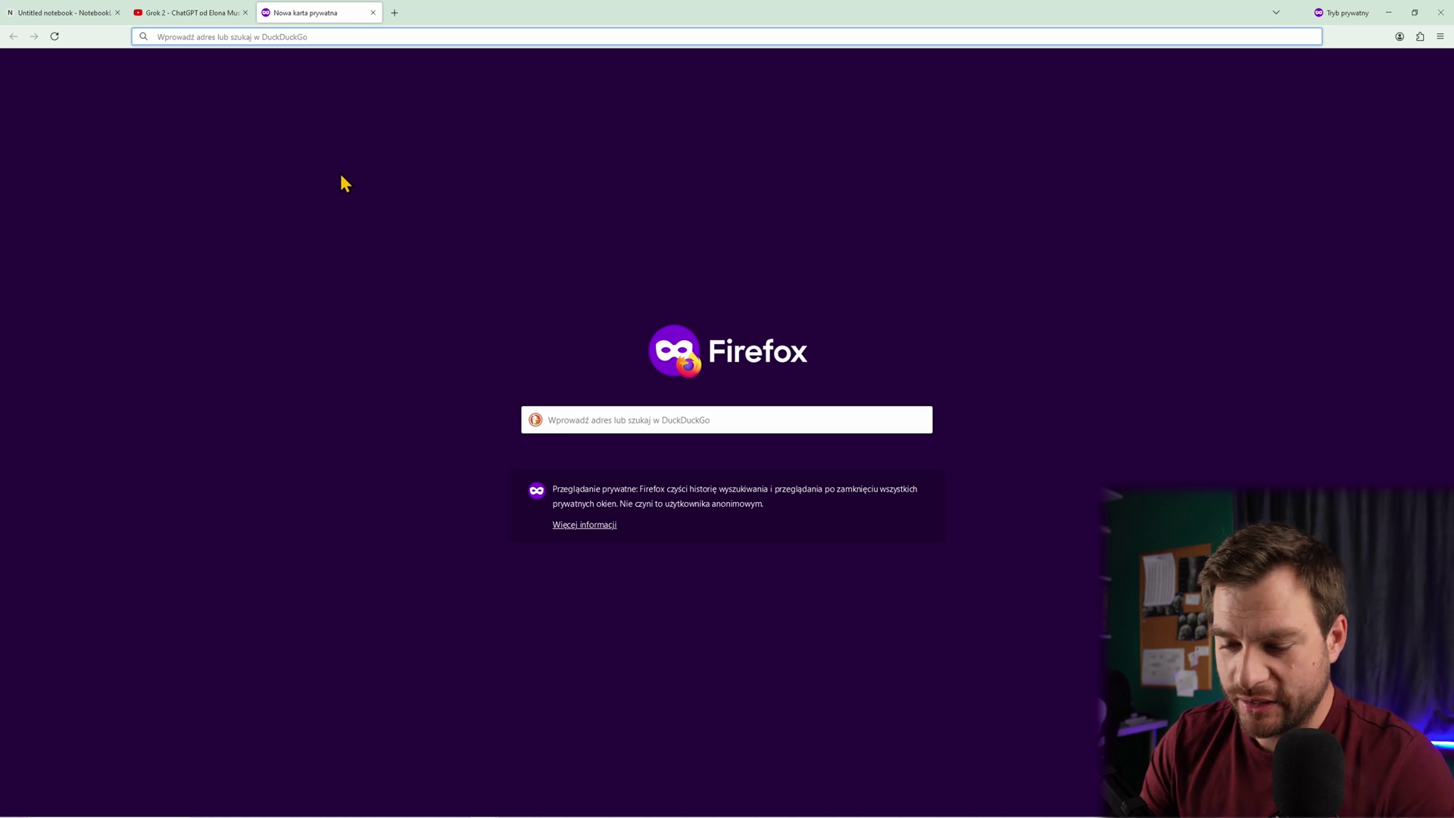
text(x.ai)
key(Return)
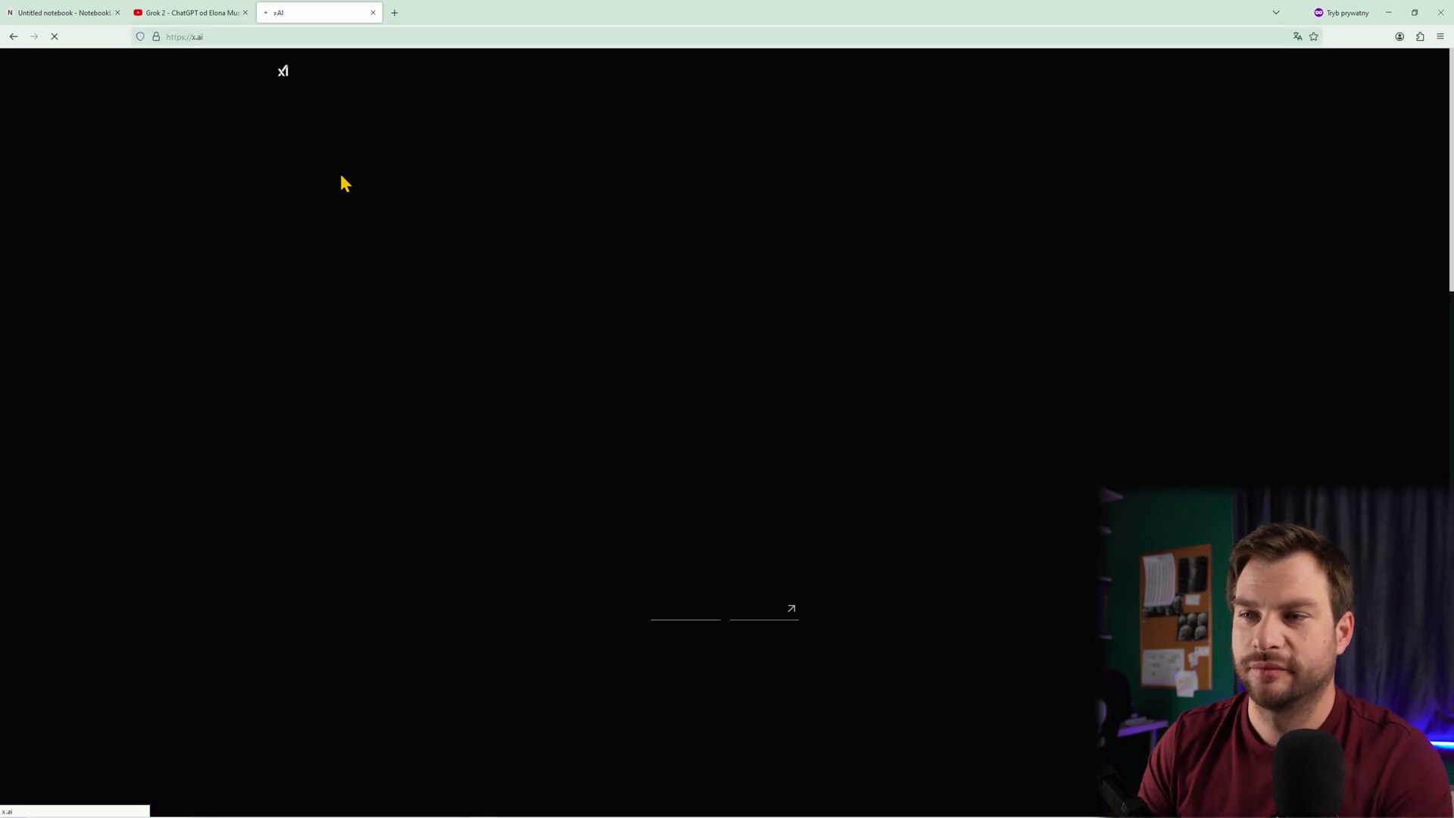
click(684, 612)
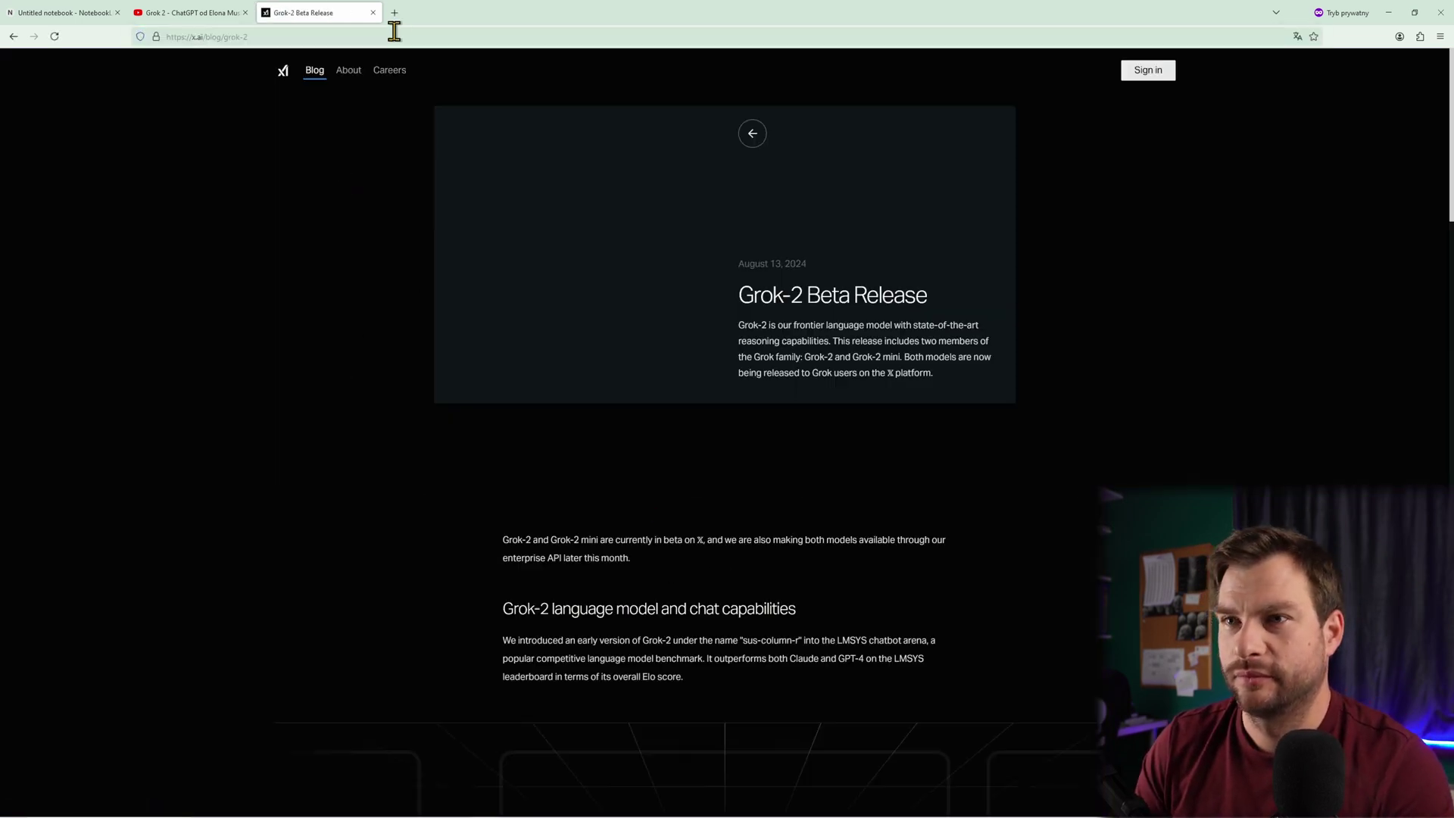
click(265, 37)
key(ctrl+c)
click(68, 12)
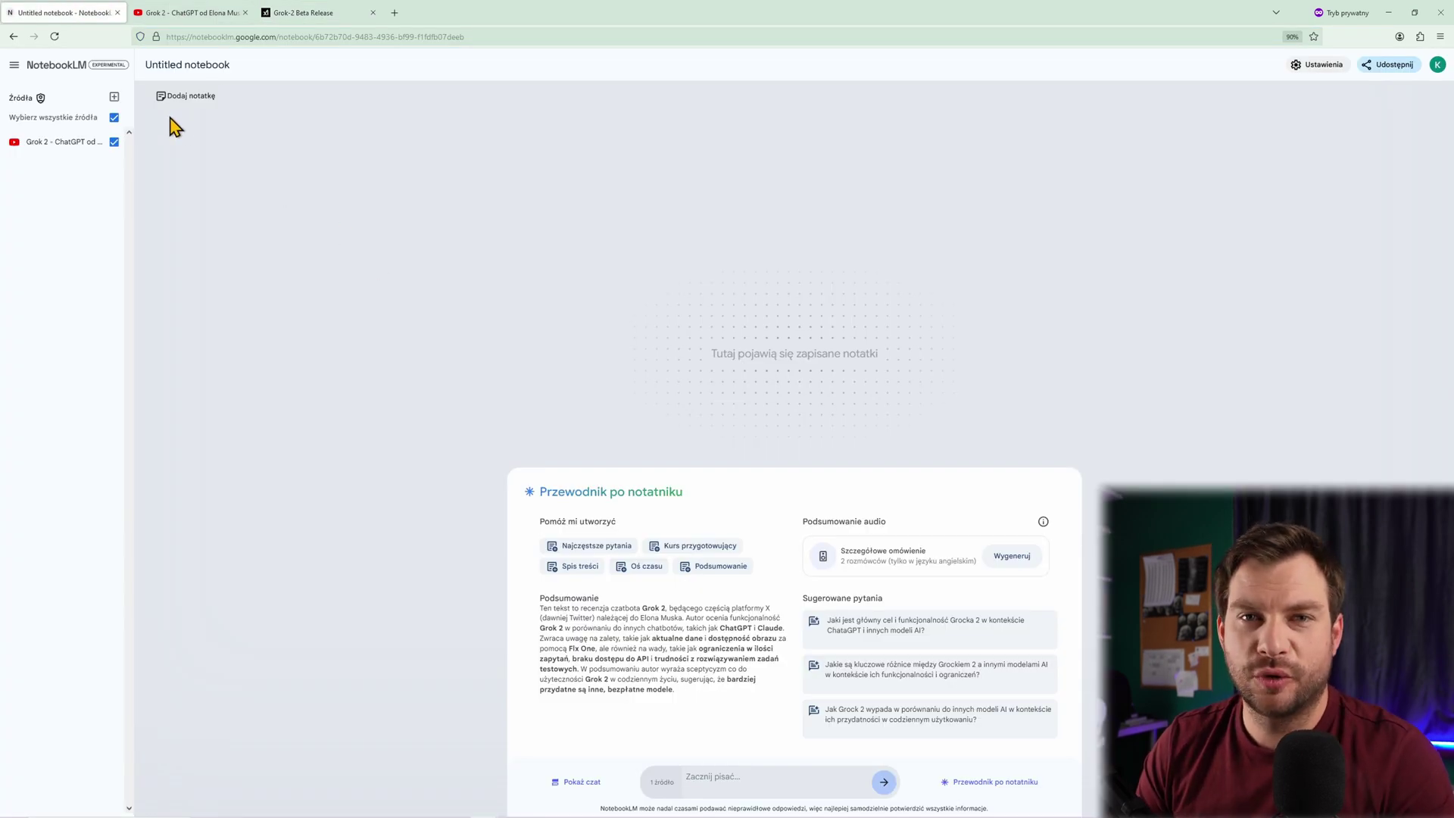
click(114, 97)
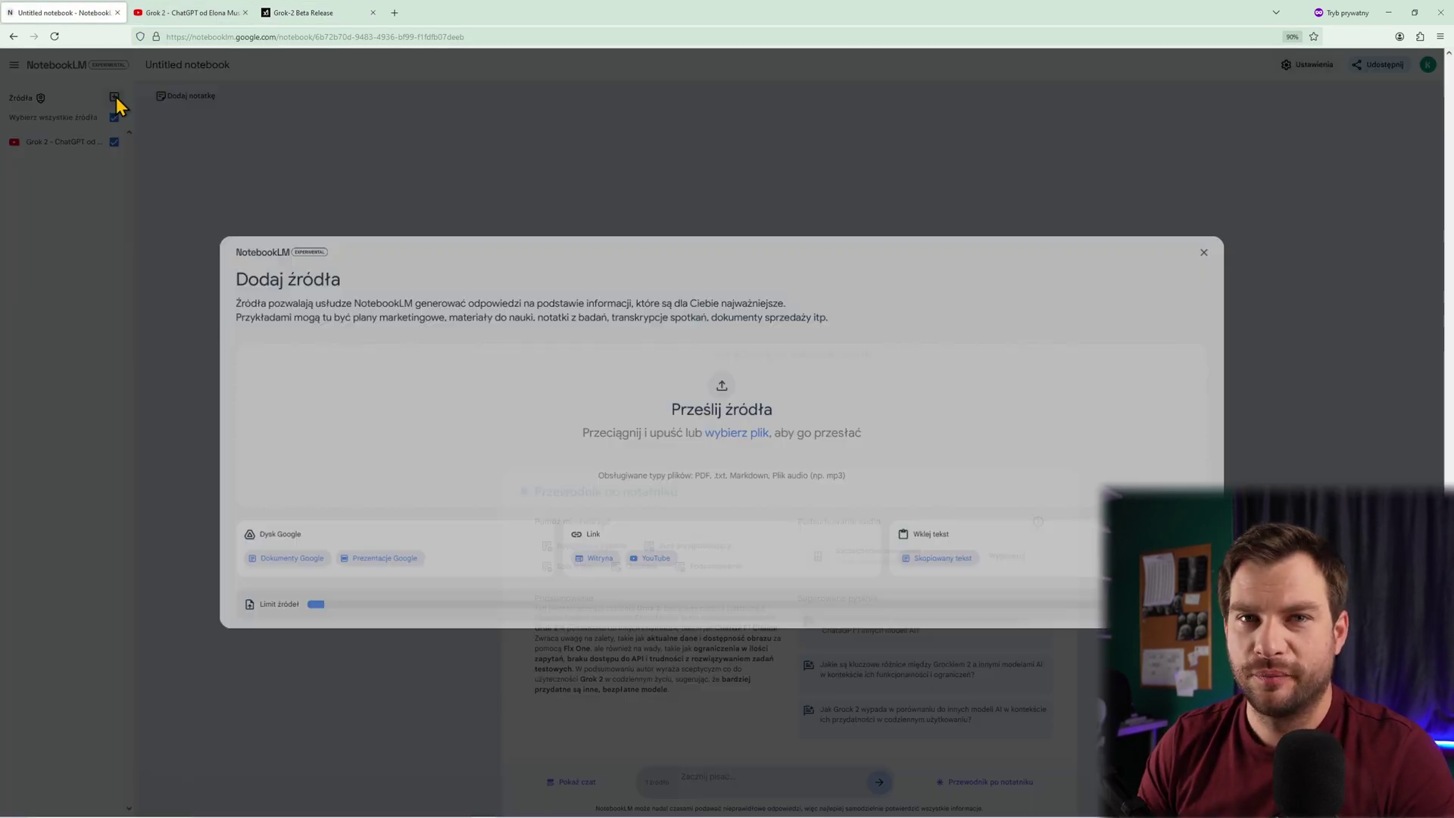
click(583, 558)
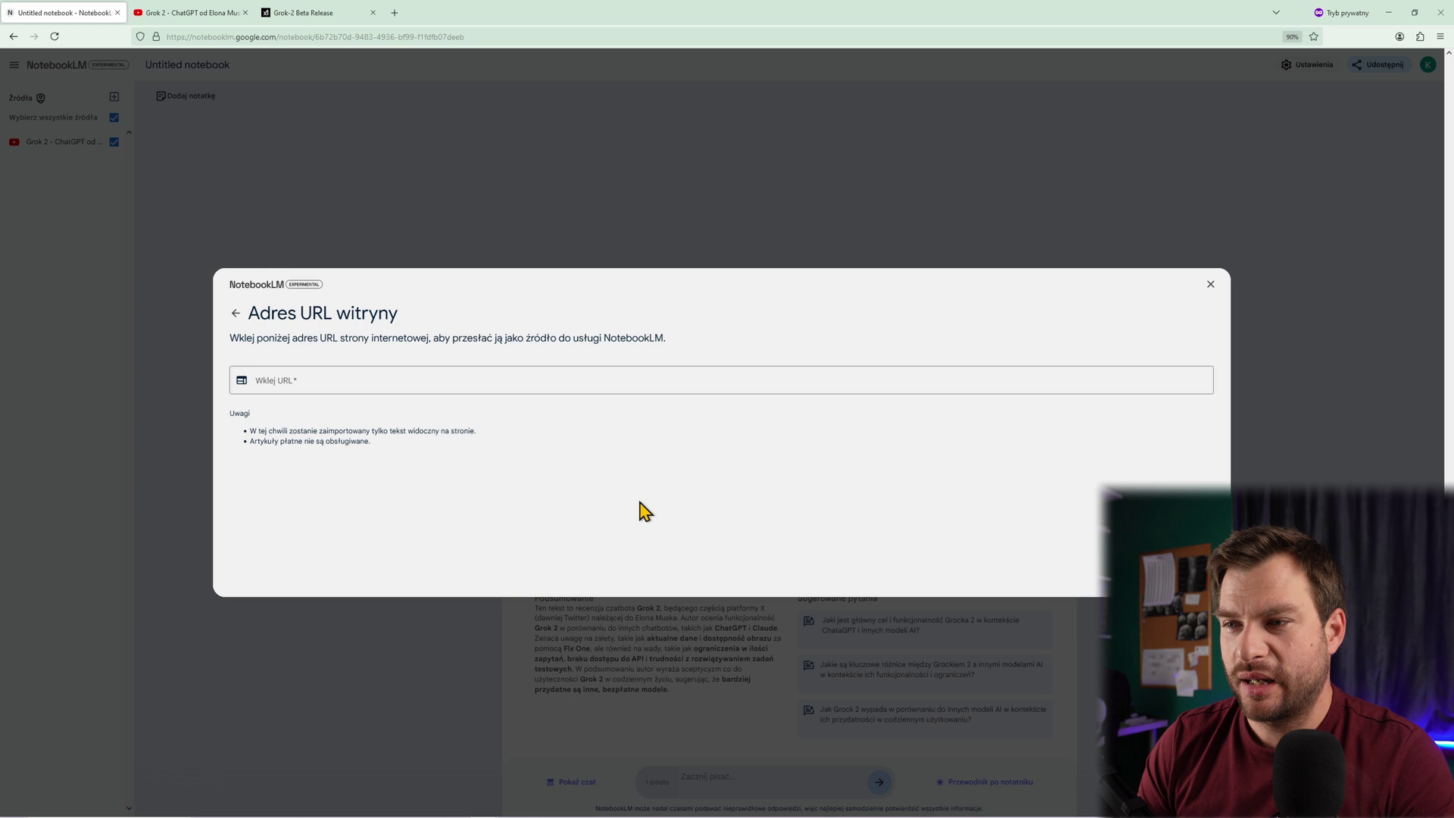
click(412, 386)
key(ctrl+v)
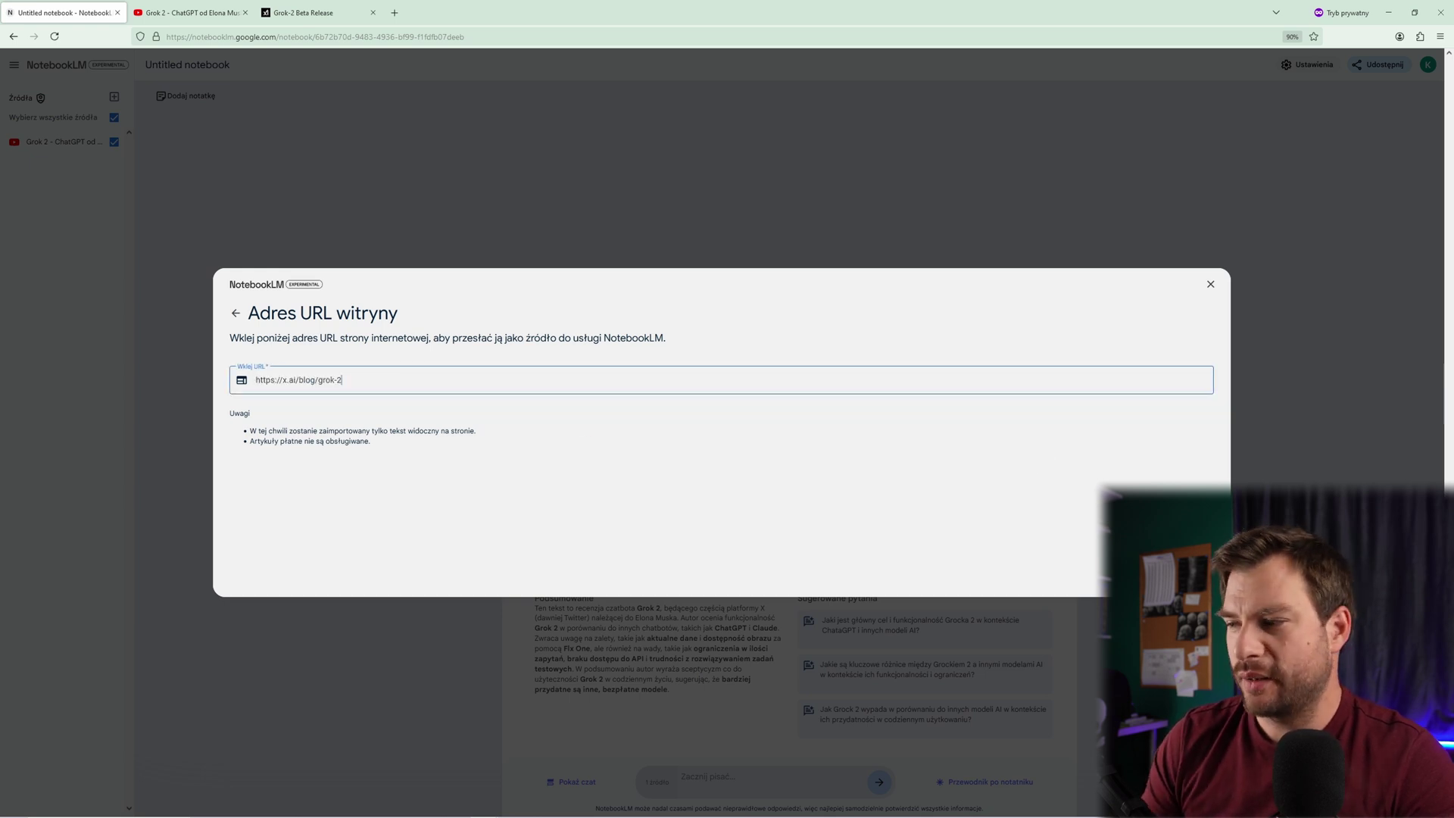
key(Return)
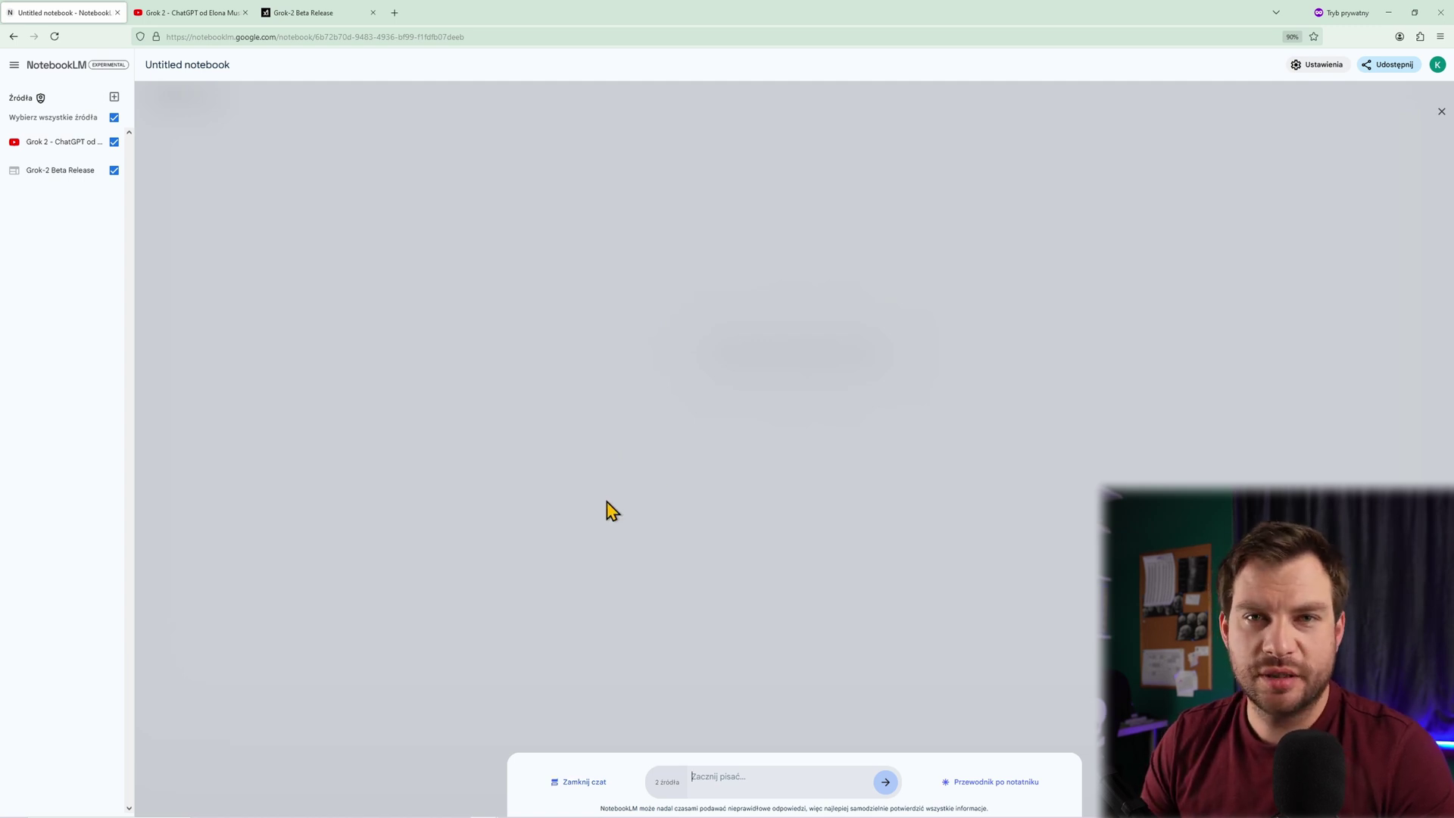
- Ask the chat "Wymień wszystkie zalety groka 2 w stosunku do czataGPT i Claude 3,5 sonnet" and save the answer as a note
text(Wymień wszystkie zalety groka 2 w stosunku do czataGPT i Claude  3,5 sonnet)
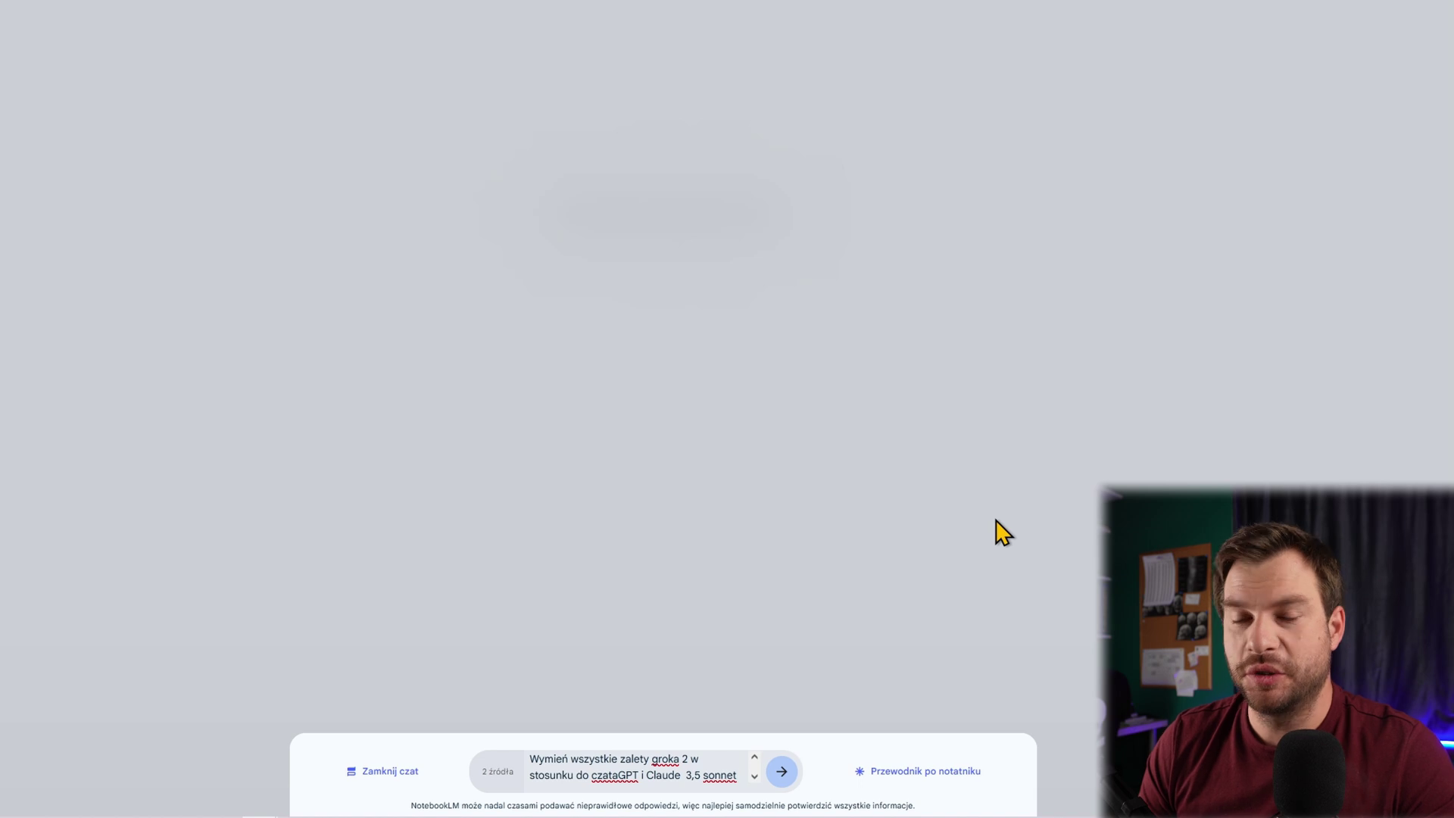
click(782, 773)
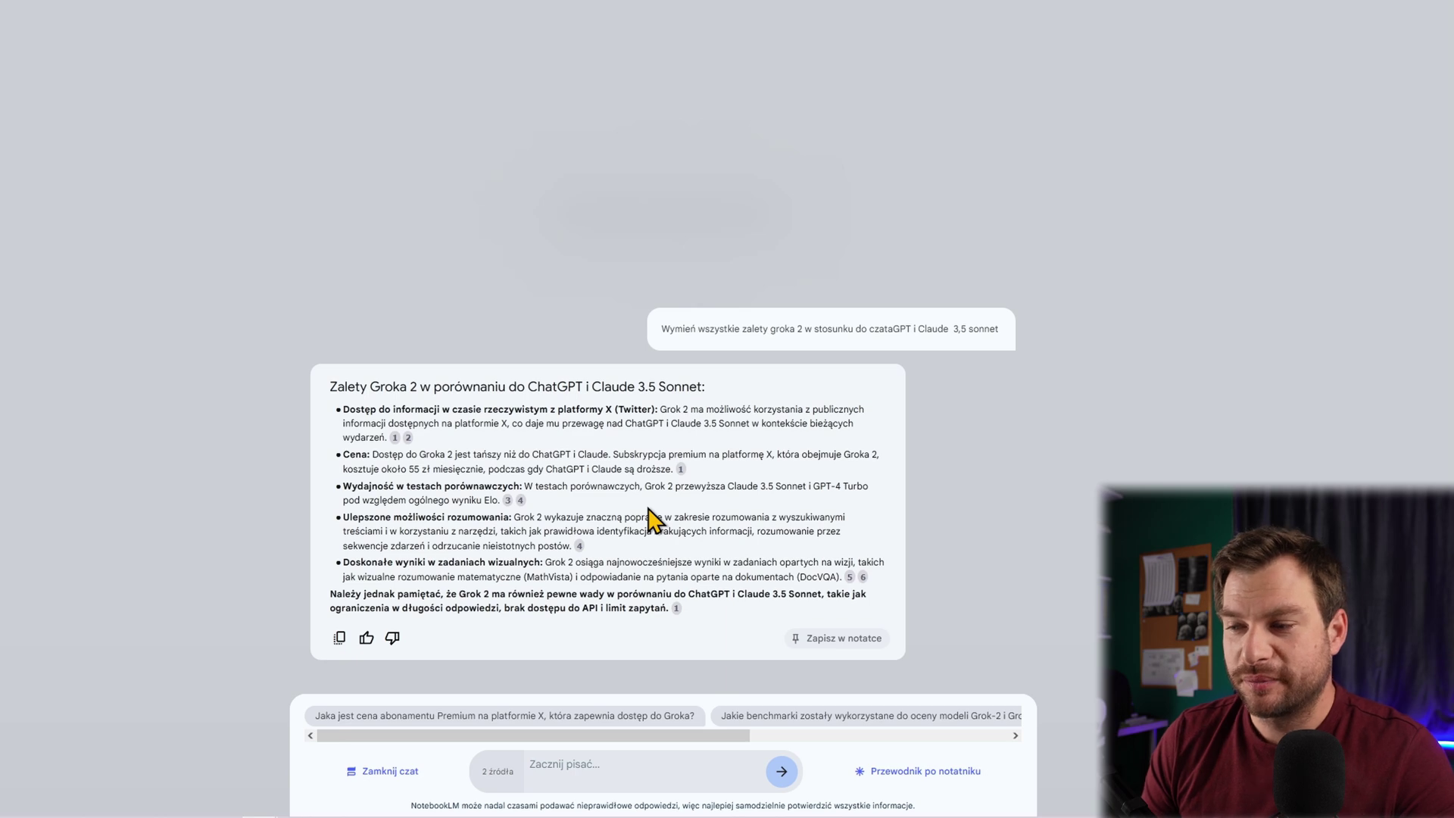
drag(337, 386, 740, 604)
click(734, 604)
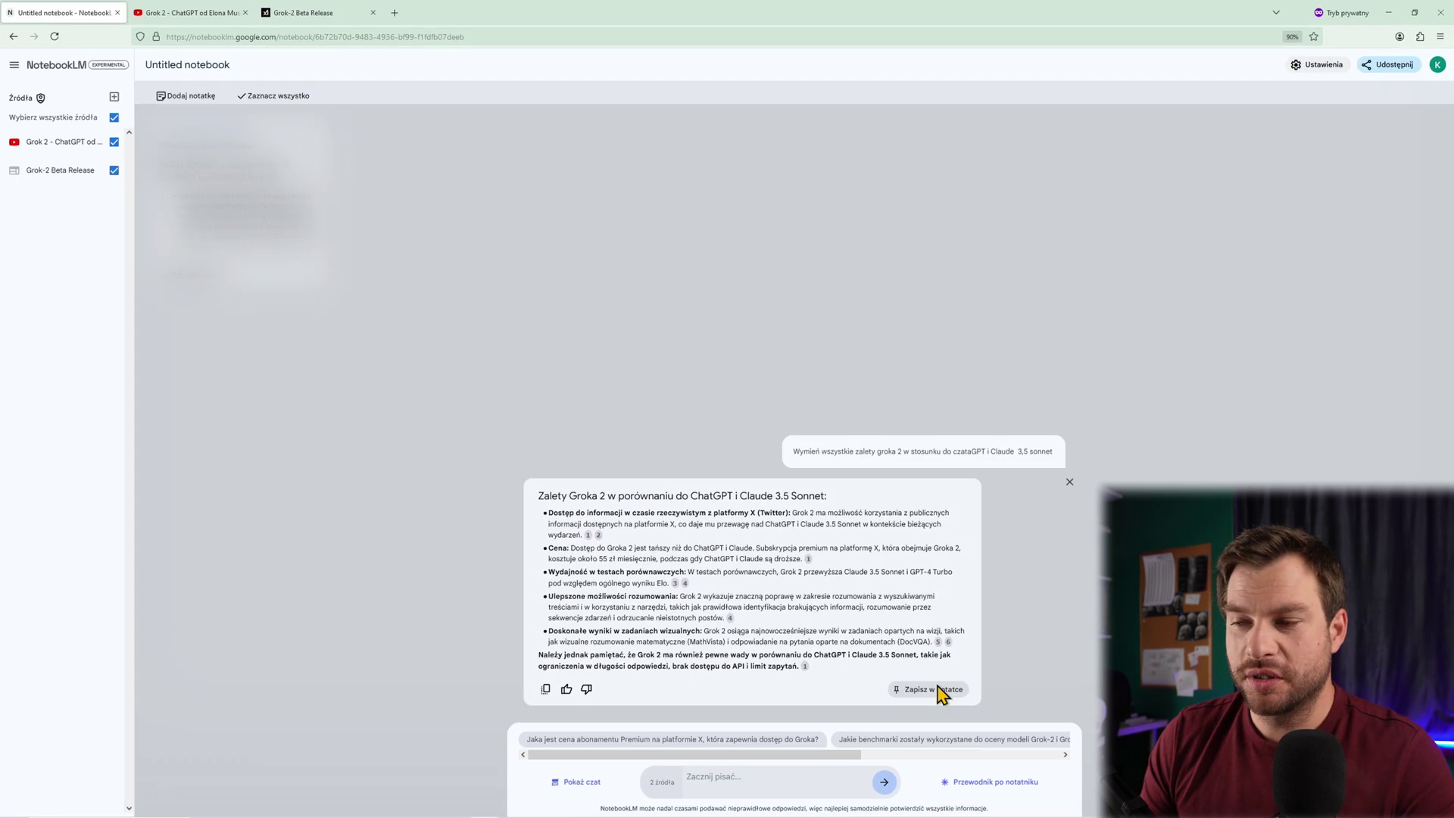
click(847, 648)
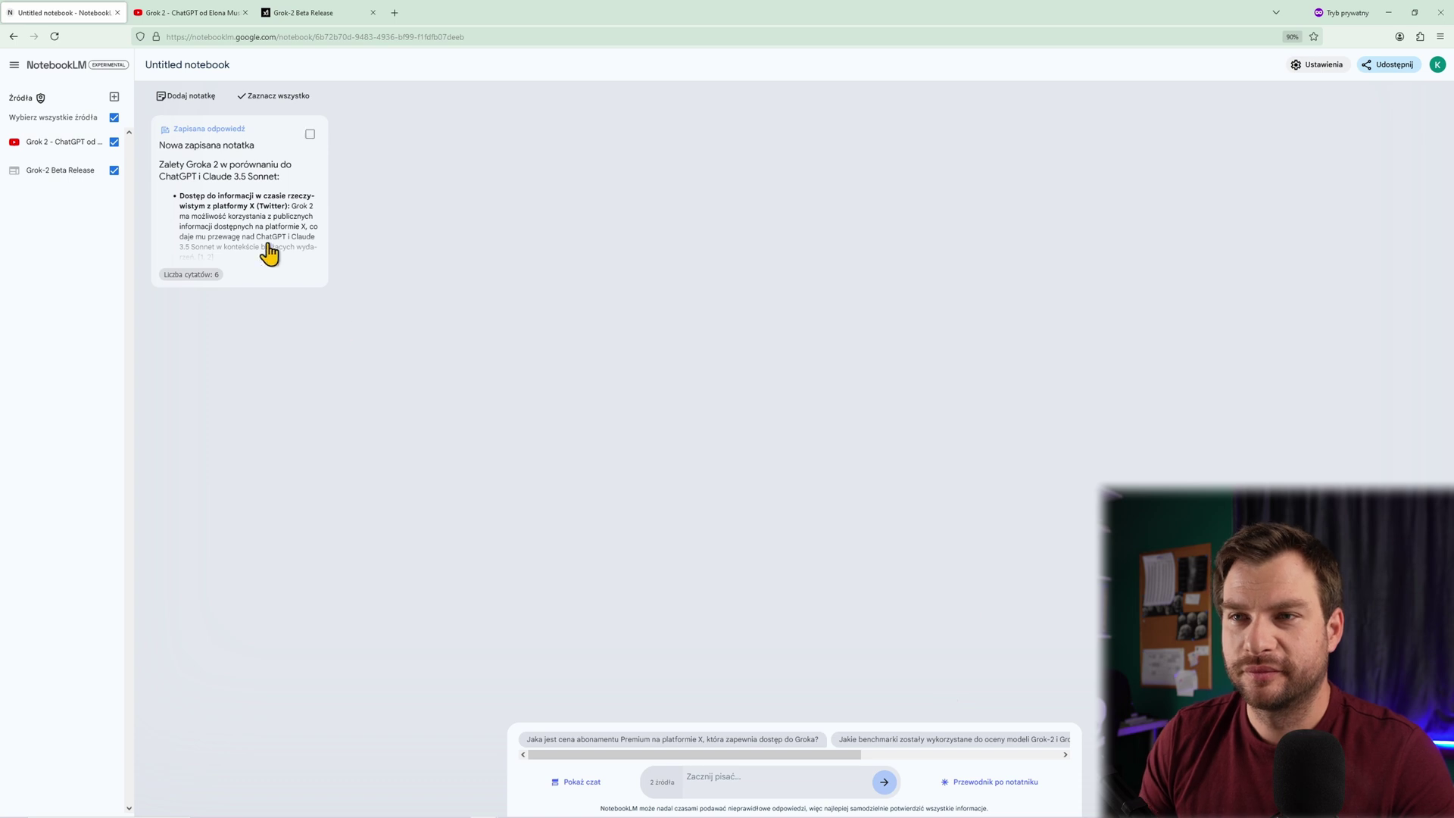
- Add a written note with the text "Grok 2 ma 4 nogi i dwie ręce, ale gorzej z rozumiem."
click(178, 97)
click(209, 156)
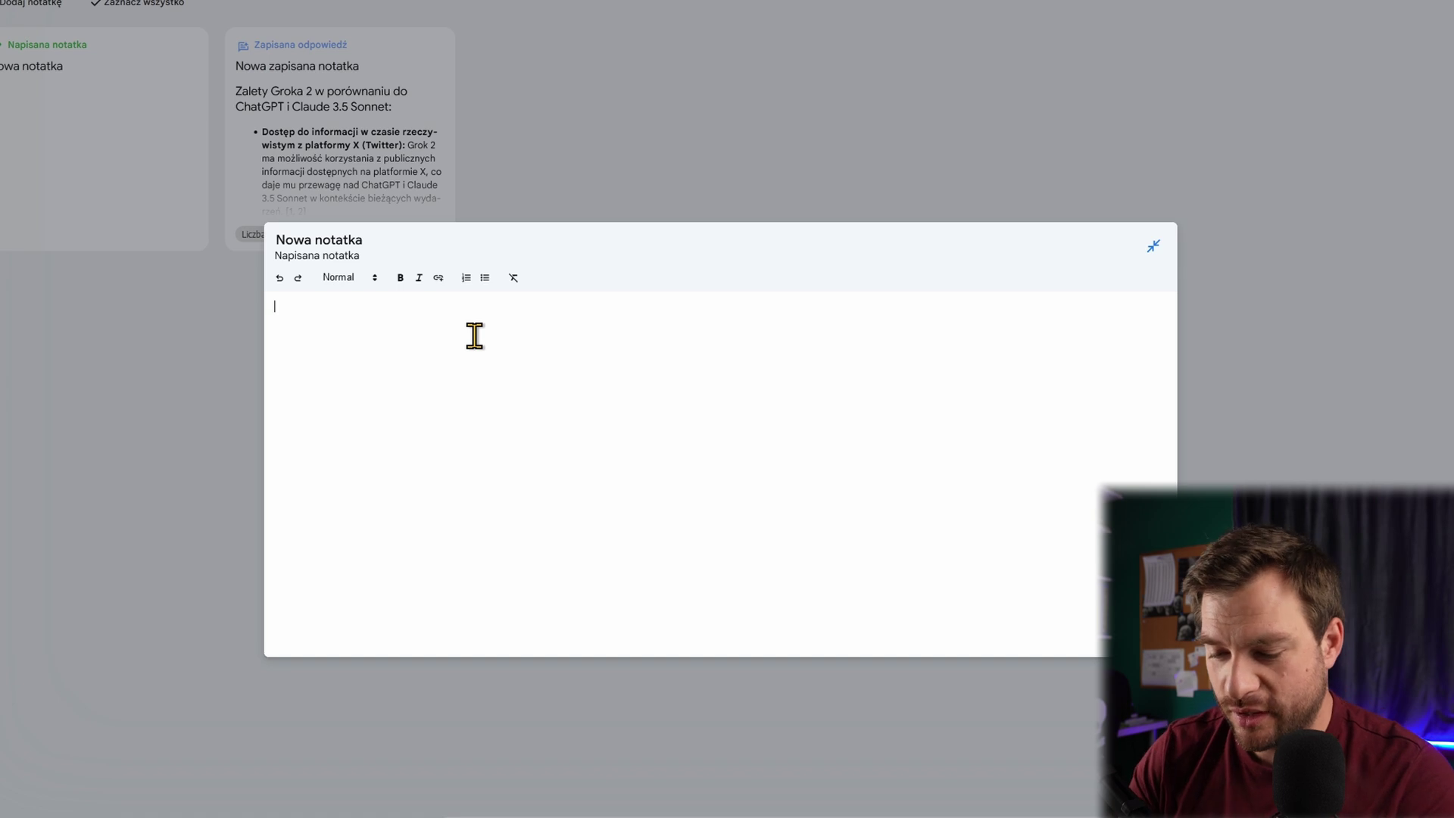
text(Grok 2)
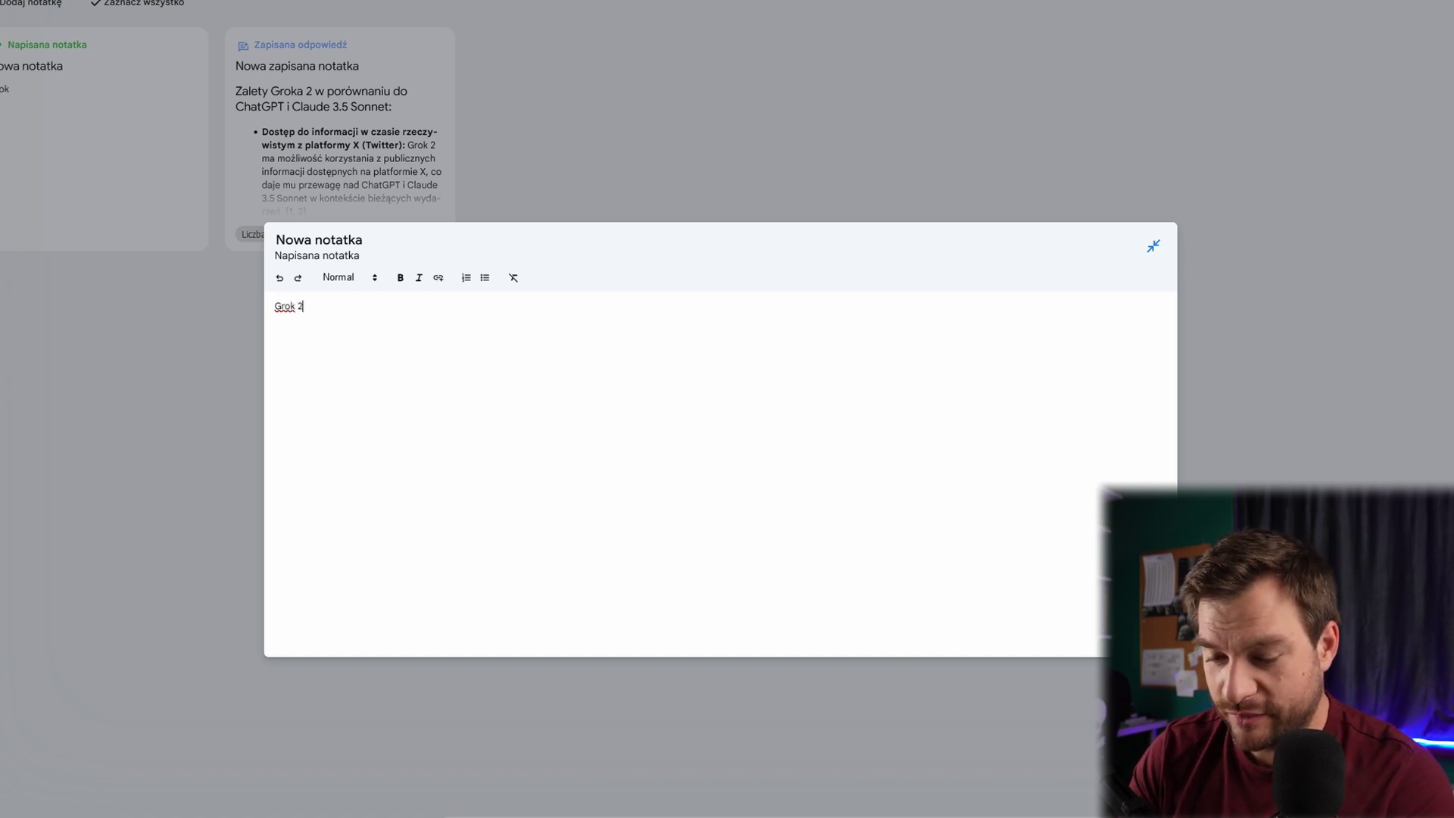
text( ma 4 nogi )
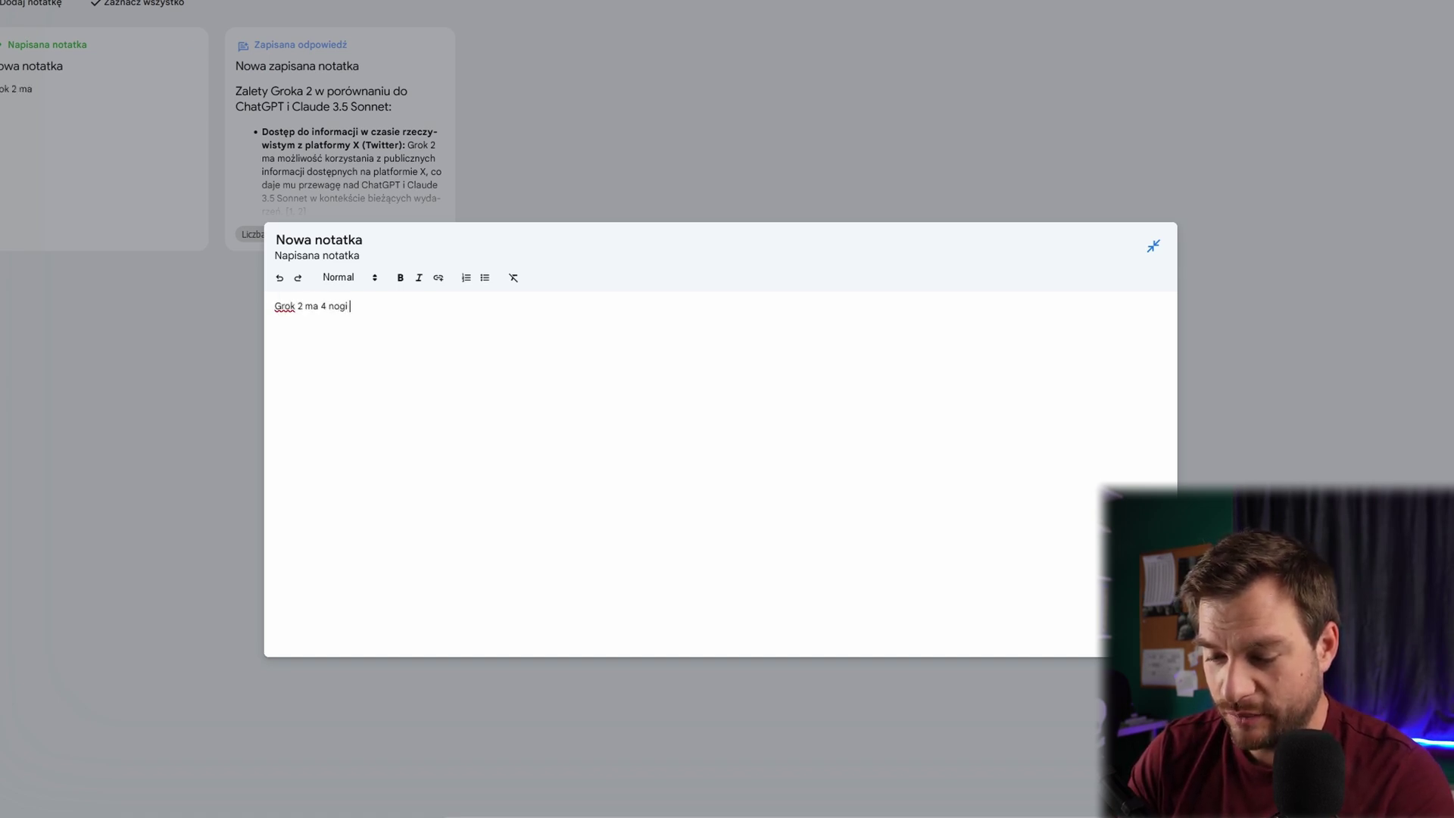
text(i dwie ręce)
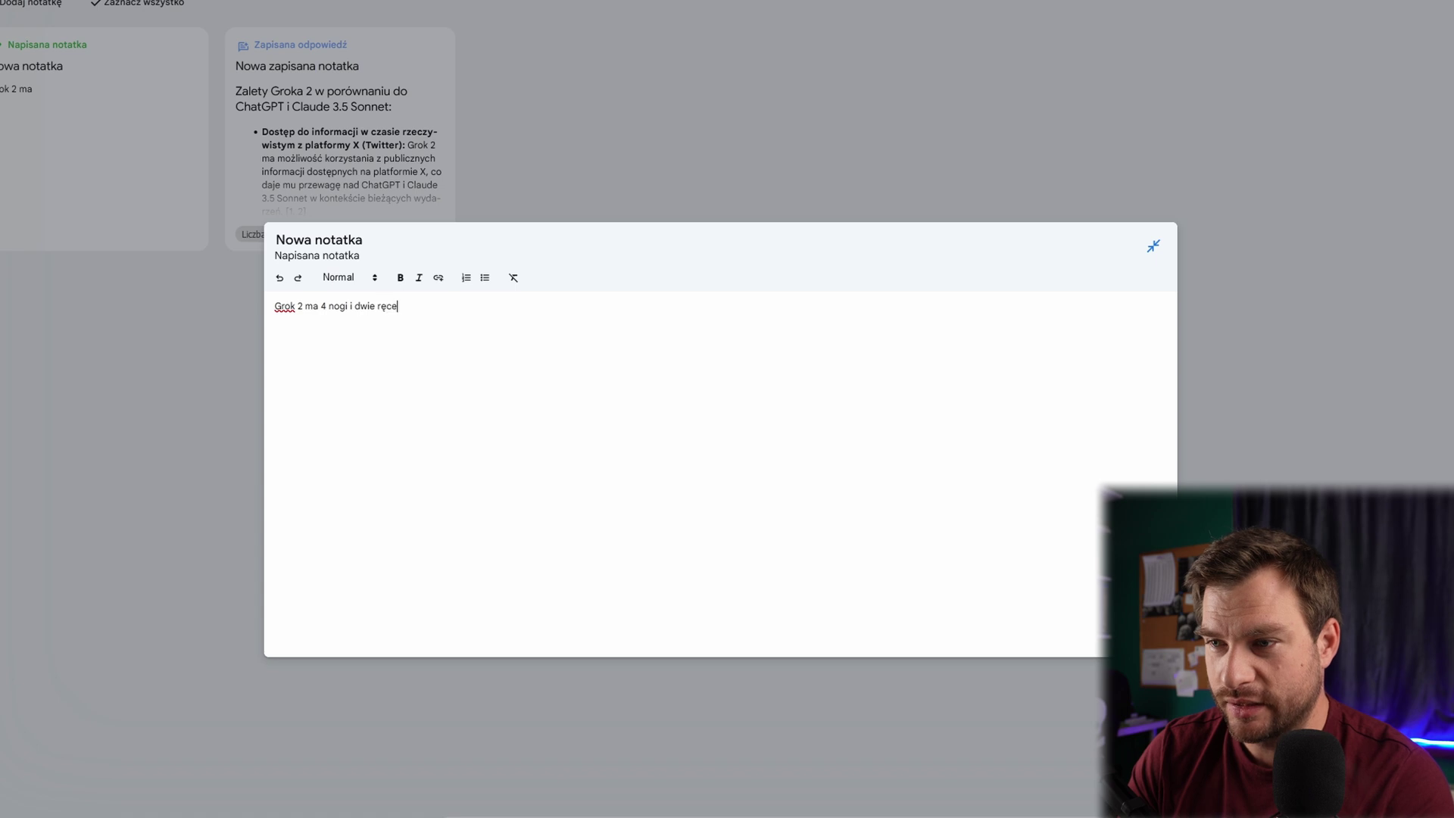
text(, ale gorzej)
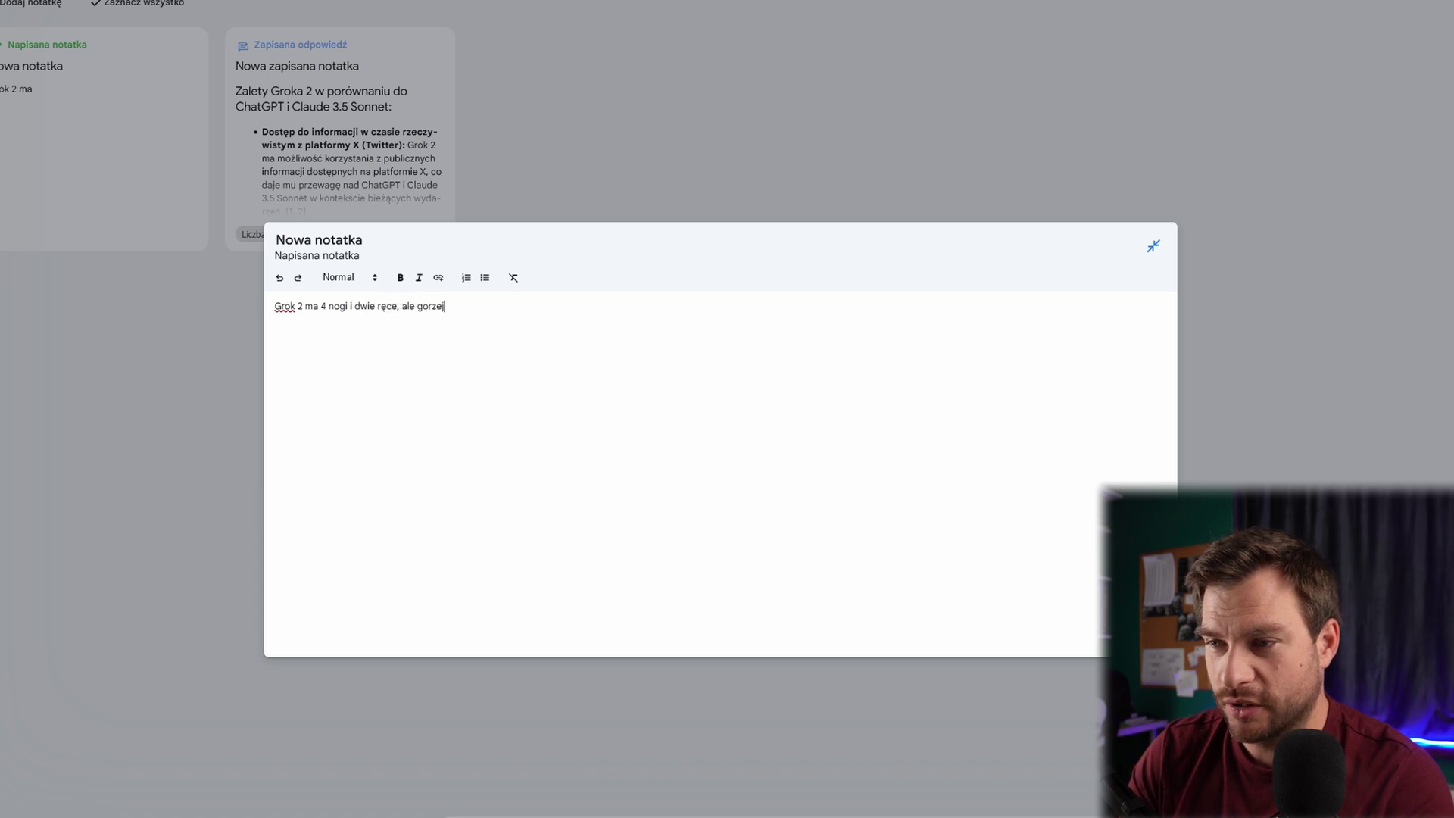
text( z rozumiem.)
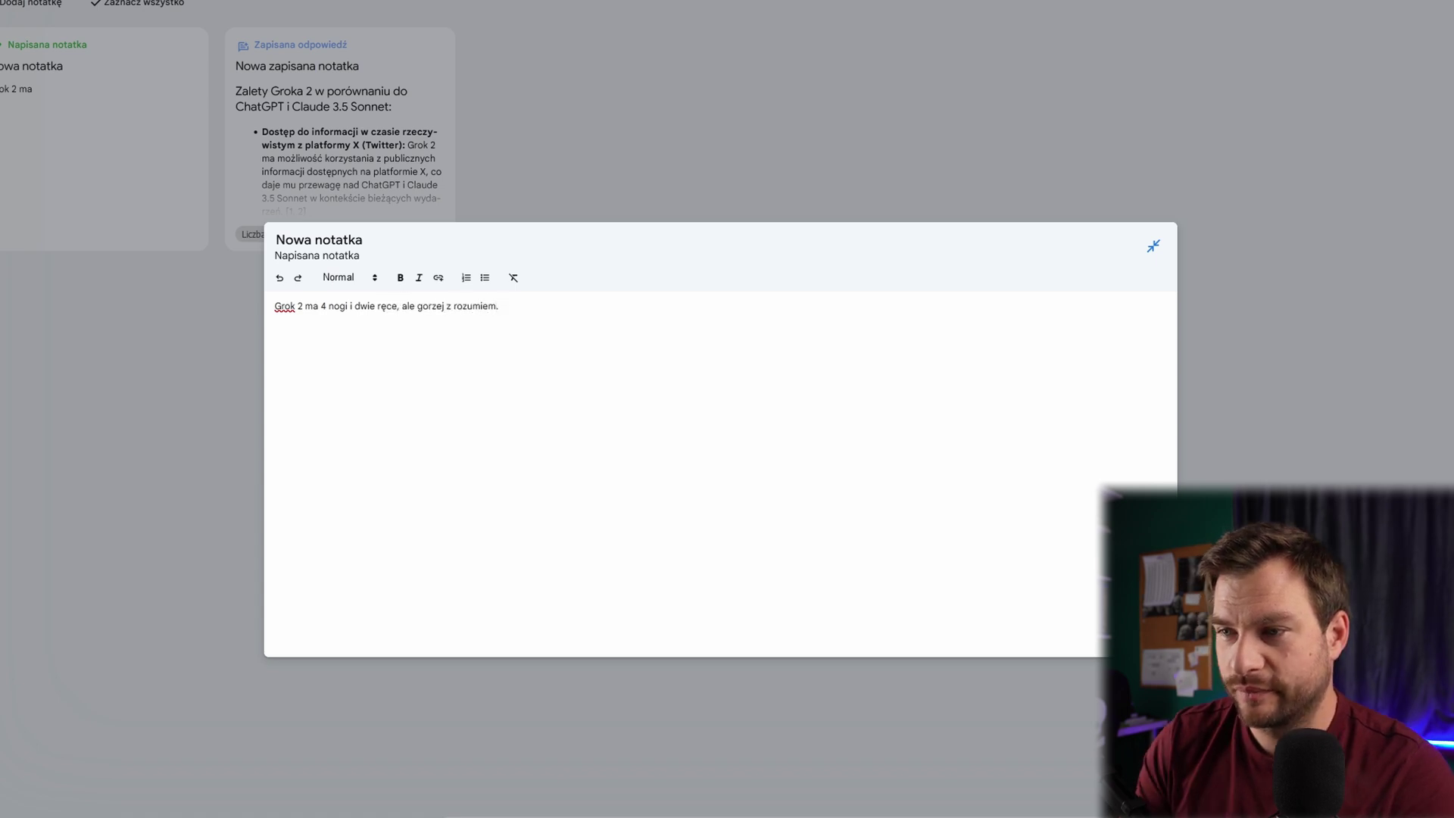
click(187, 146)
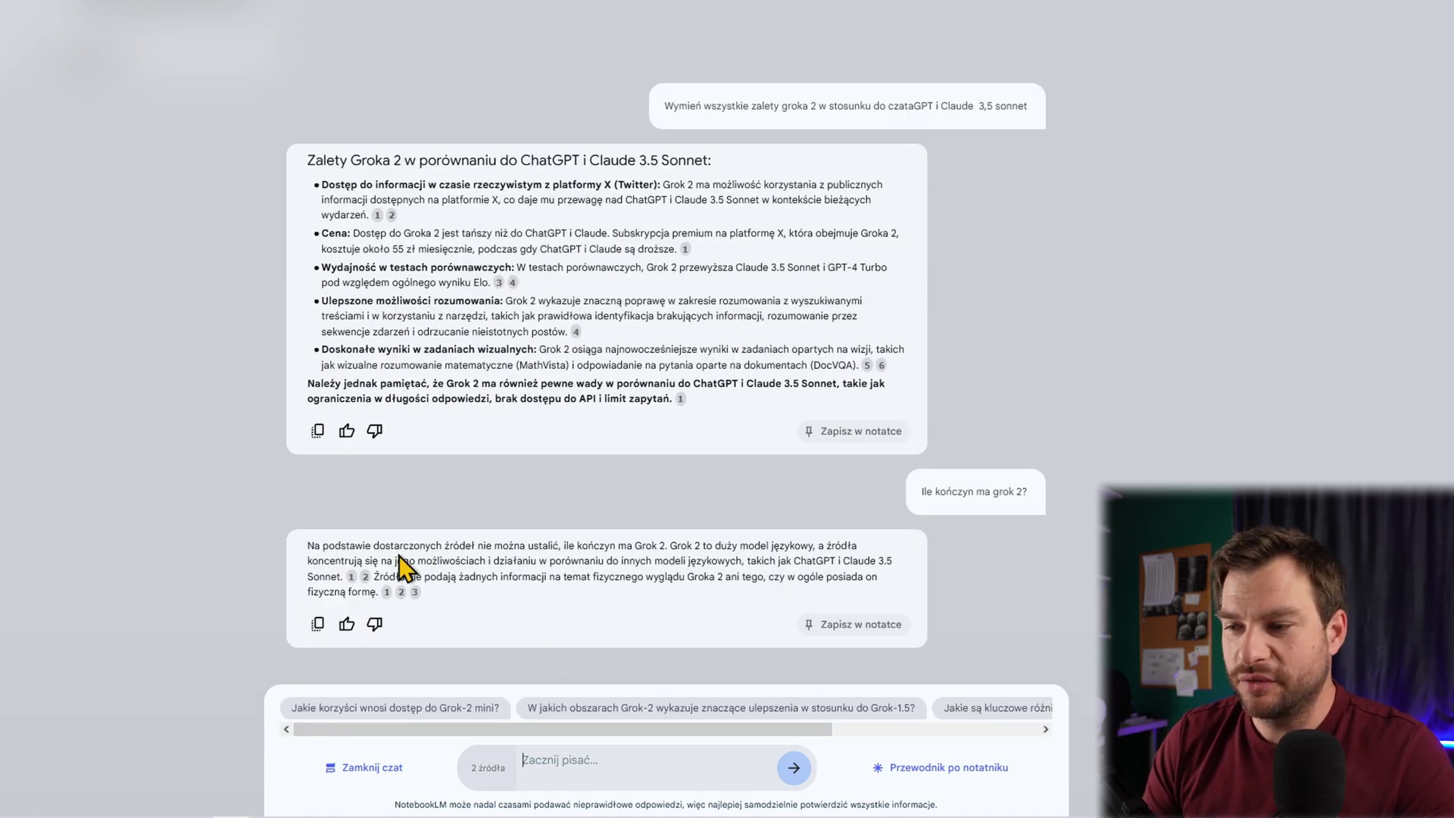
- Select the written note as the chat's context and ask "Ilke kończyn ma grok 2?"
drag(391, 545, 570, 545)
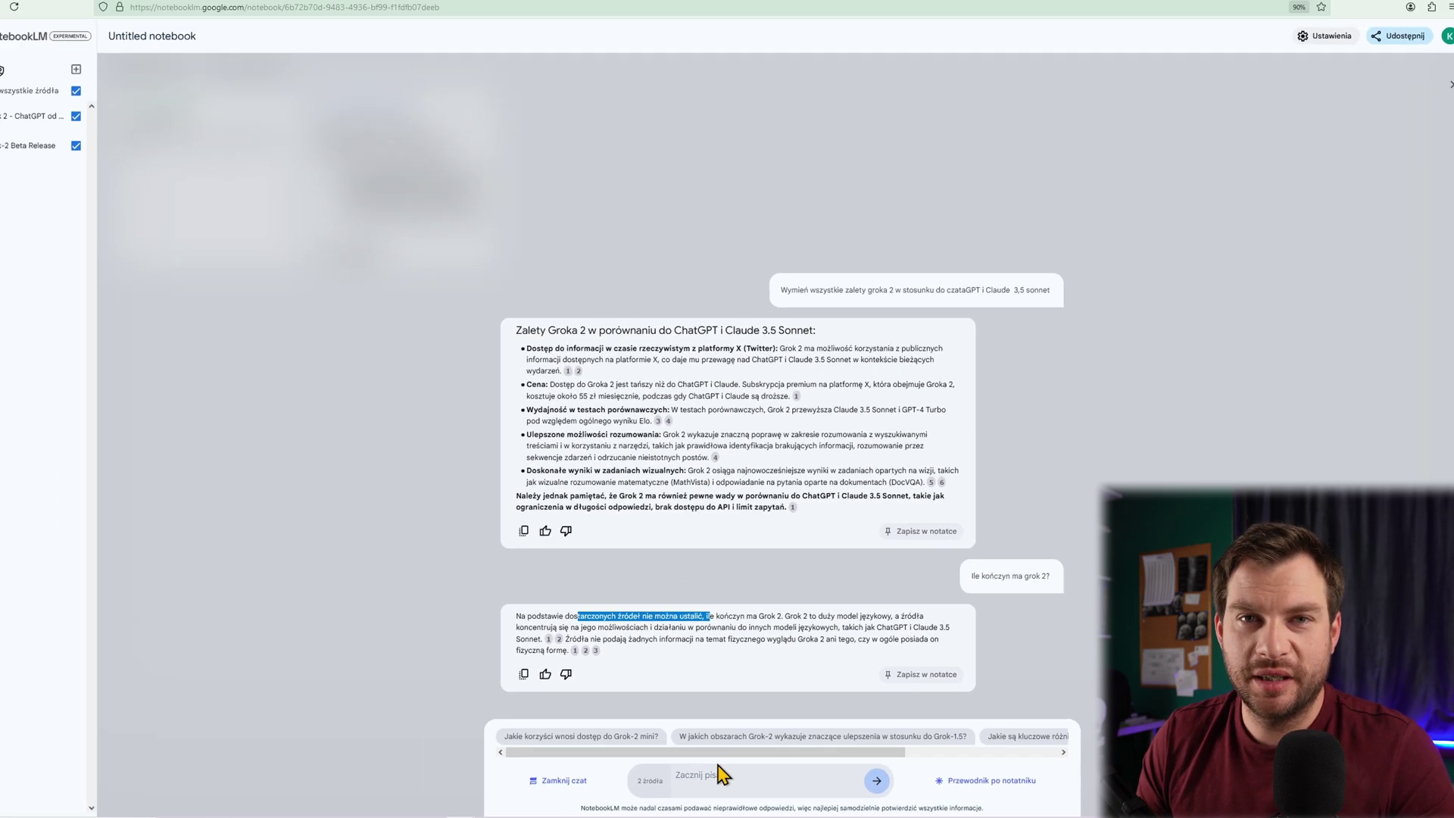
click(233, 126)
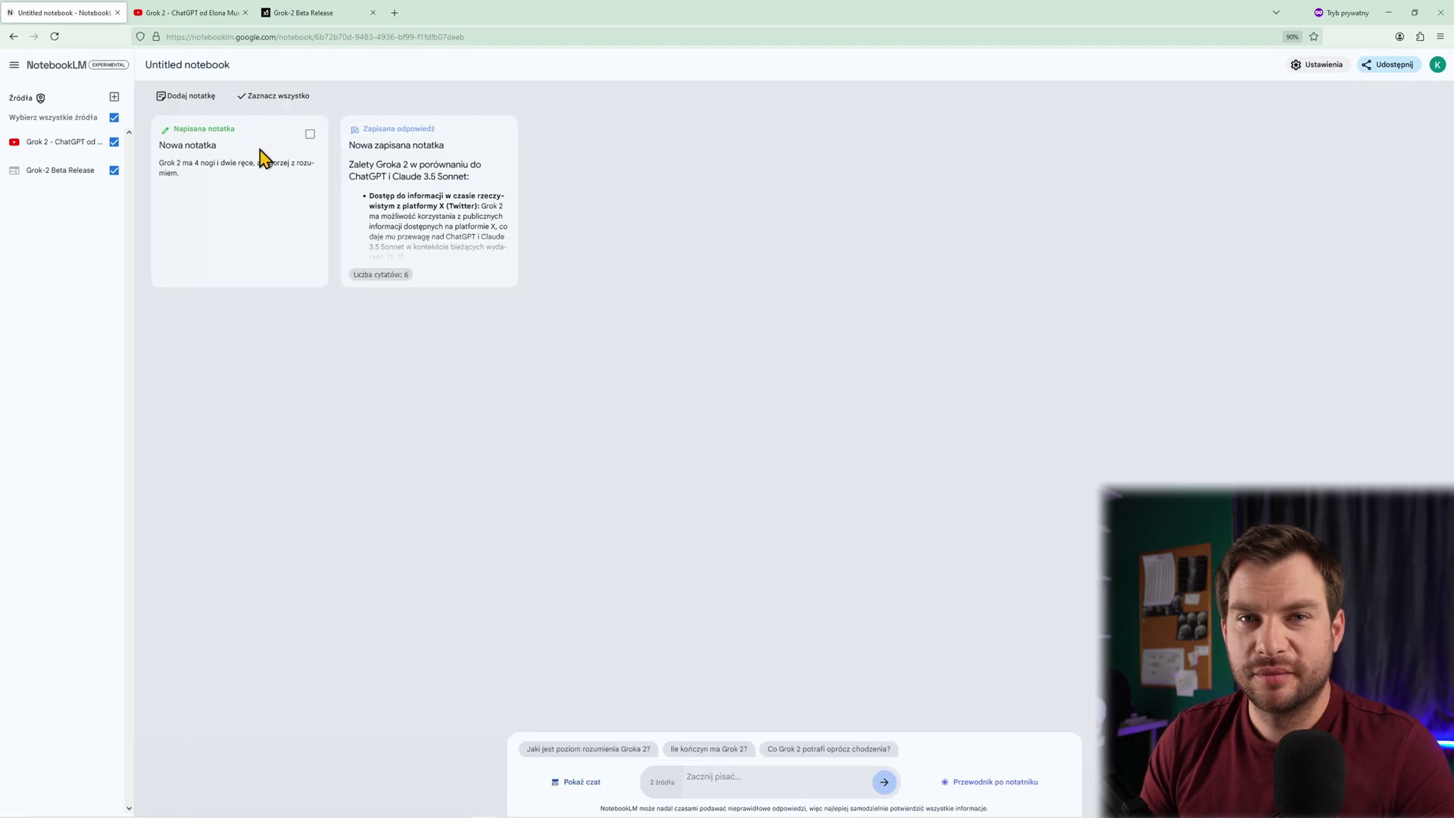
click(277, 110)
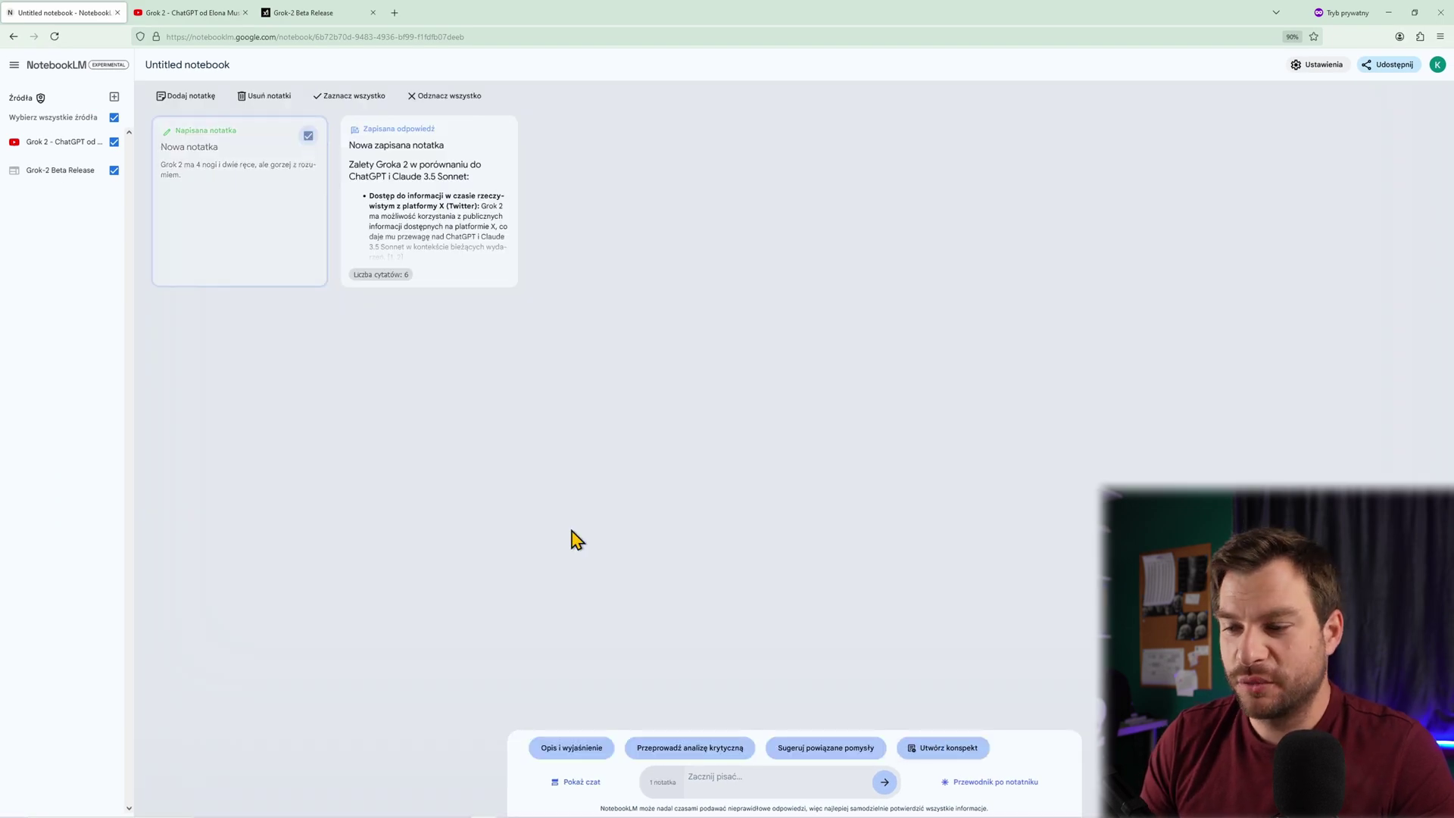
click(578, 782)
text(ma grok 2?)
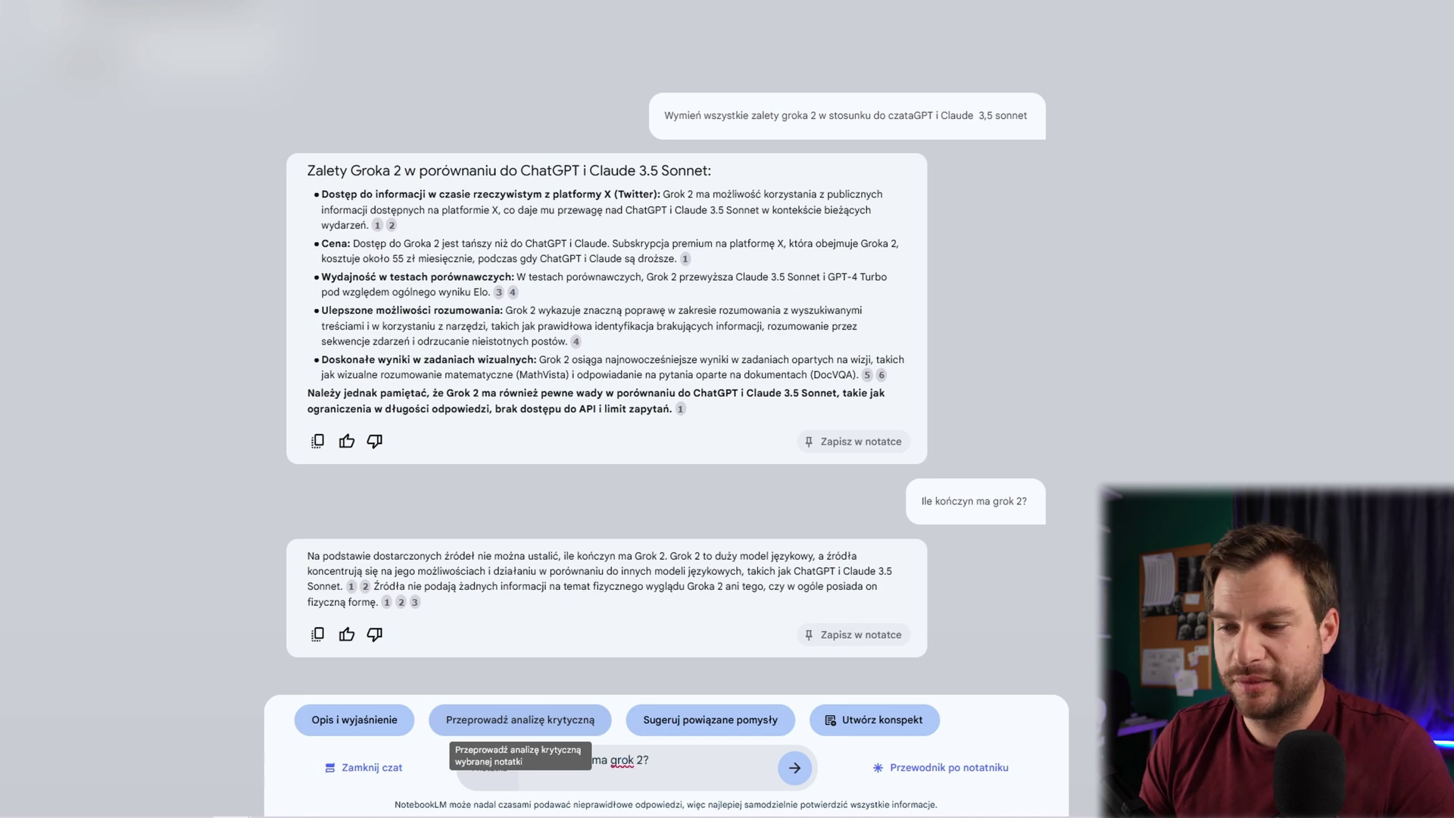
key(Return)
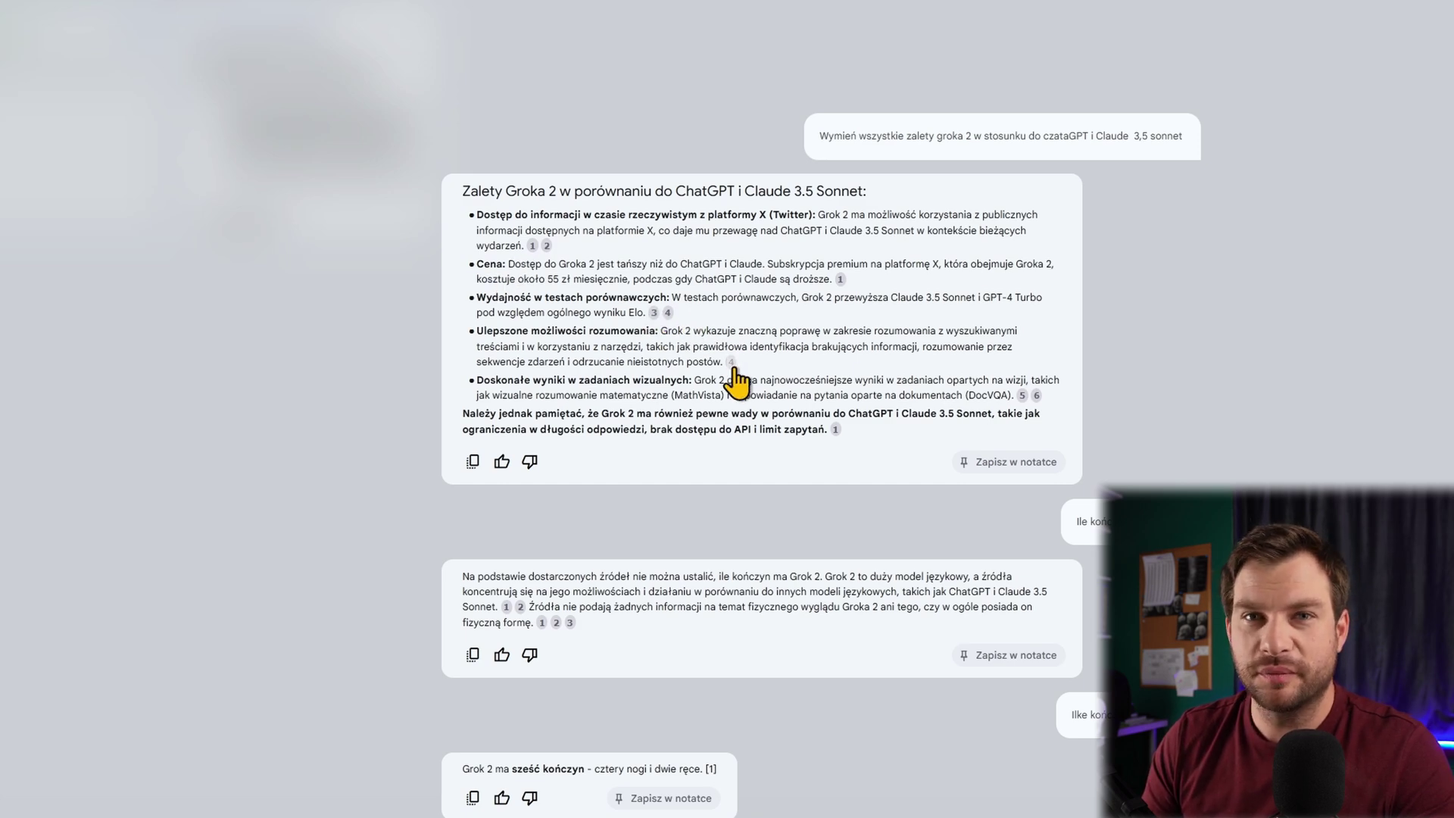
- View the source passage behind citation 4 in the answer on Grok 2's advantages, and close the chat
mouse_move(732, 362)
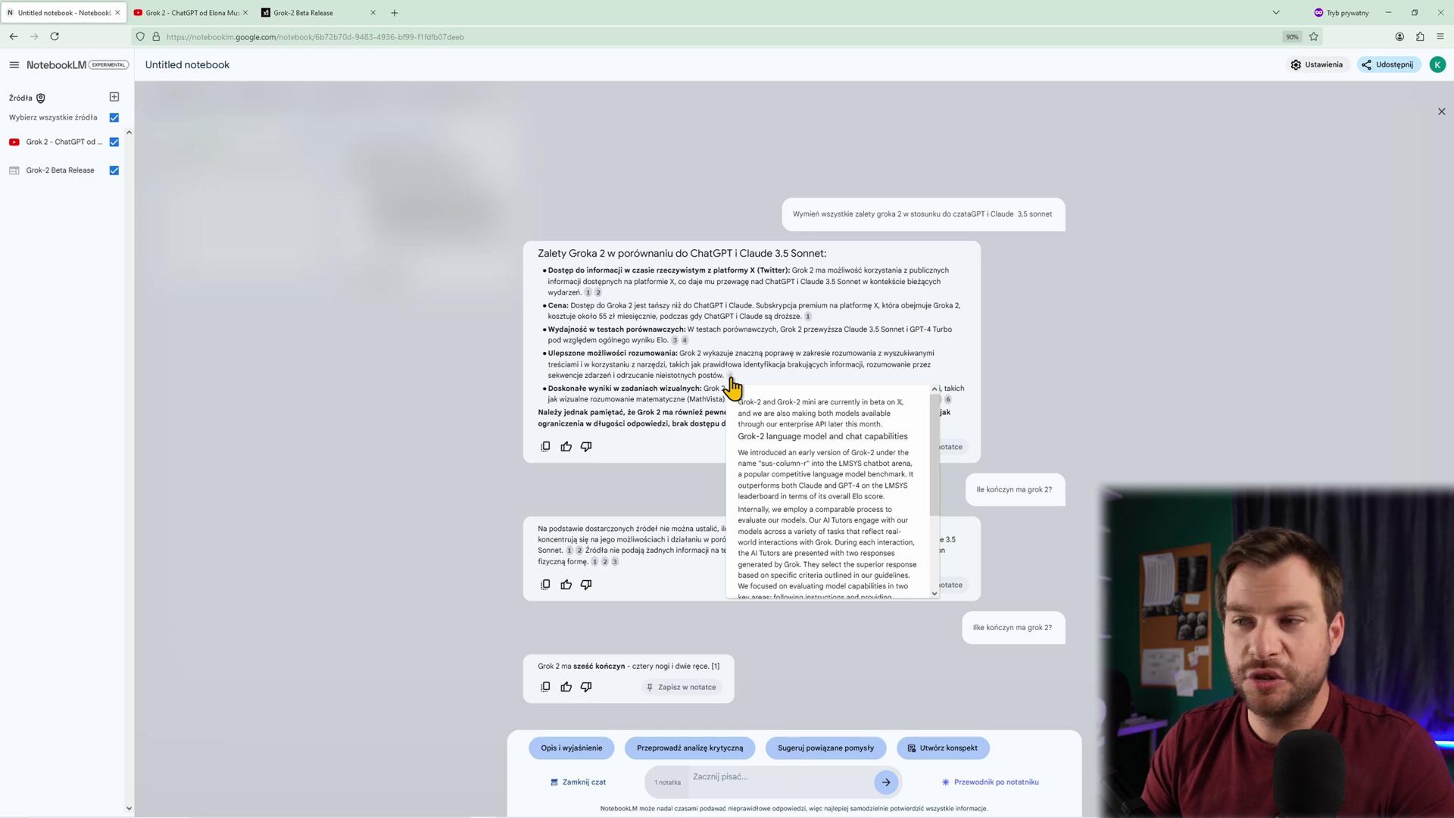
click(730, 376)
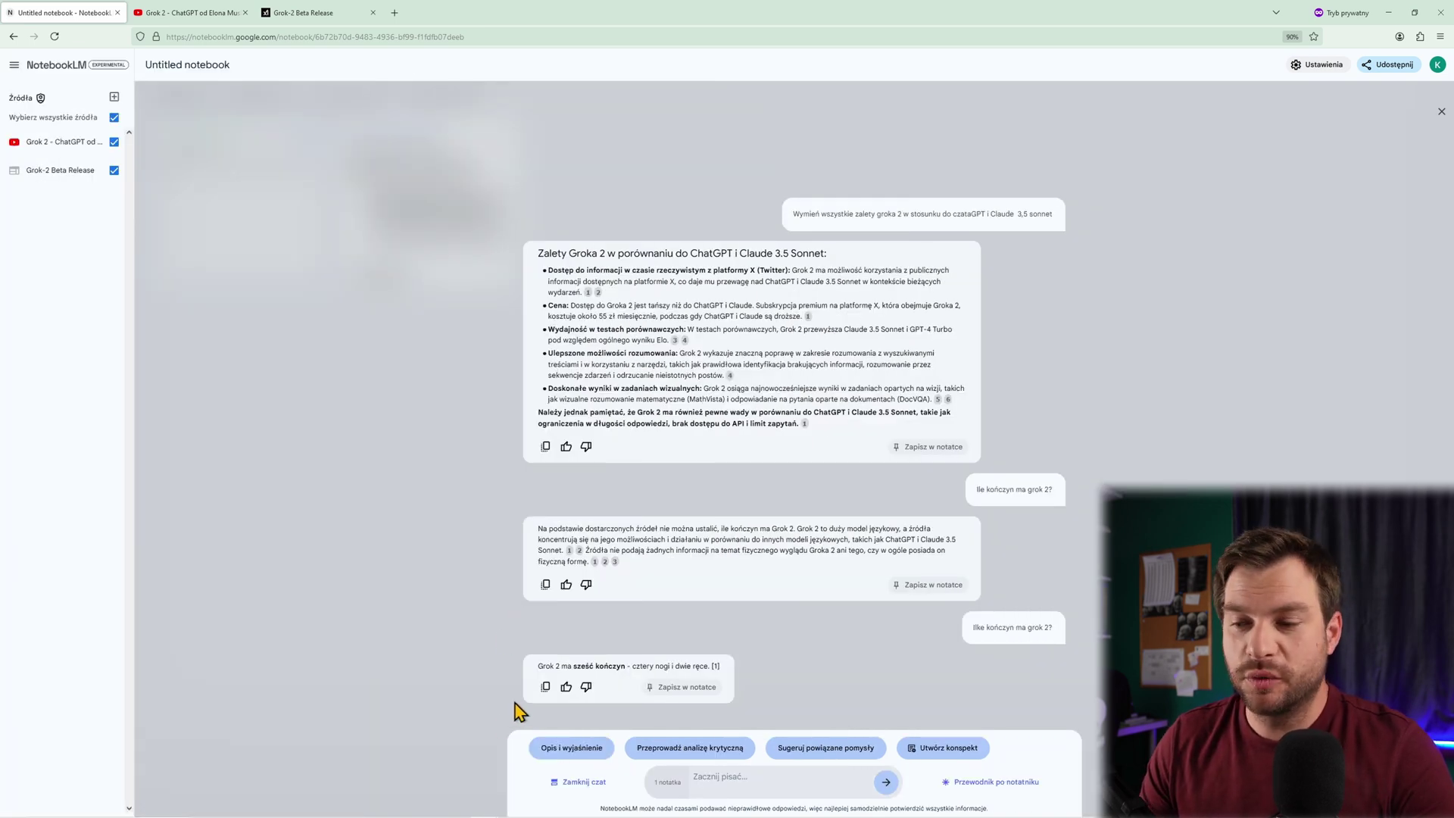
click(584, 784)
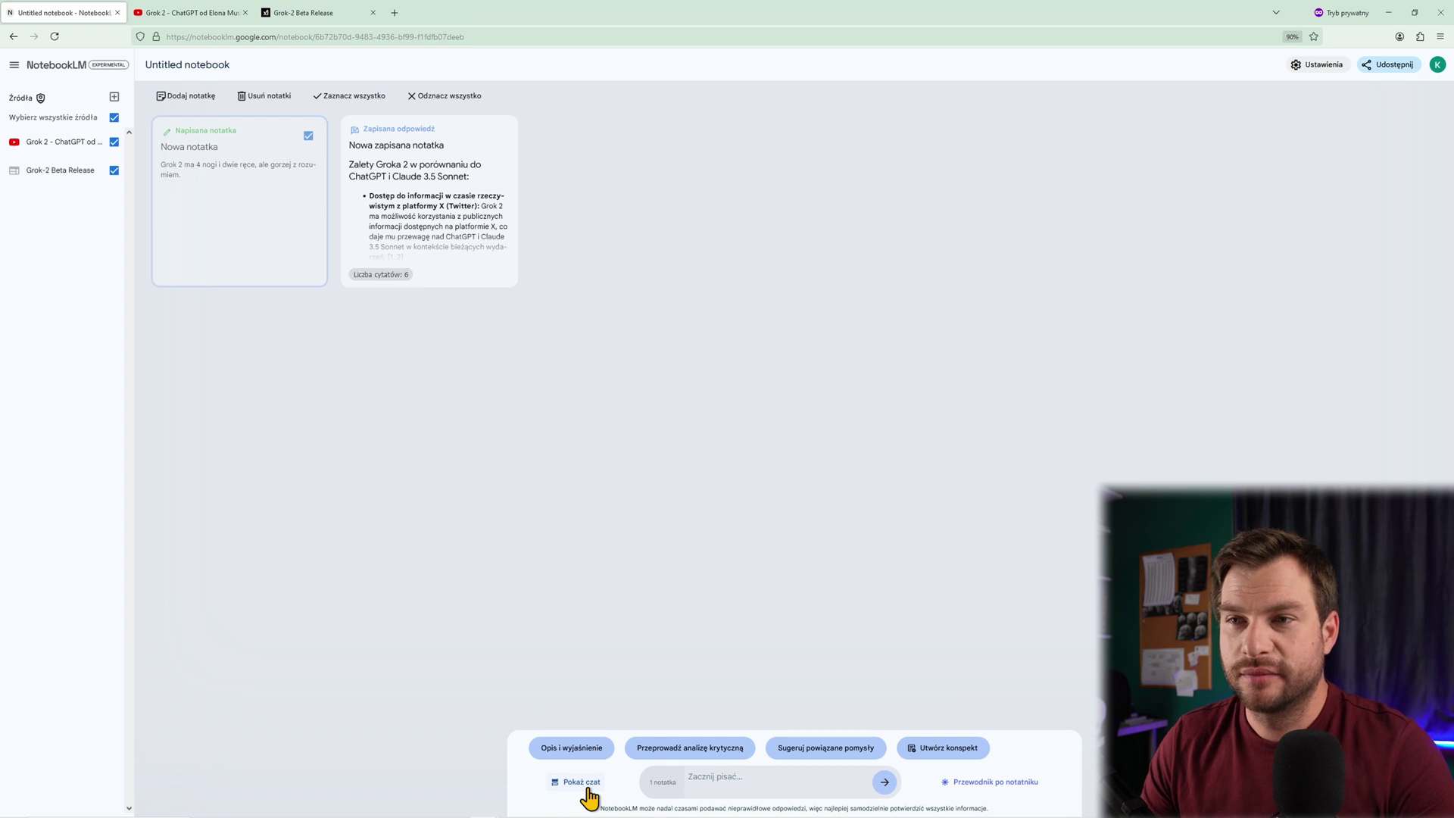
- Open the notebook guide of the Grok 2 notebook from the chat and read its Podsumowanie text
click(587, 789)
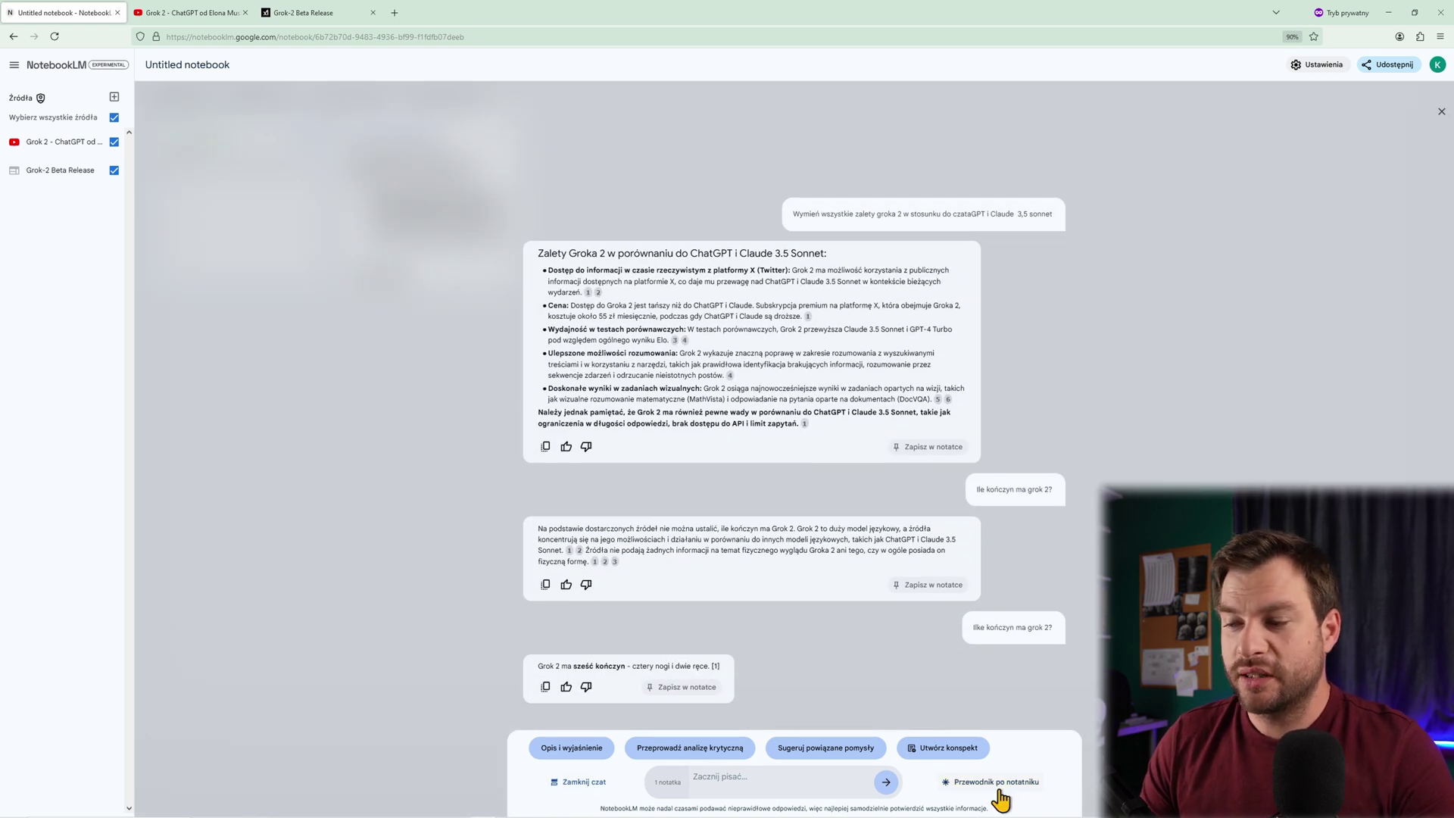
click(998, 791)
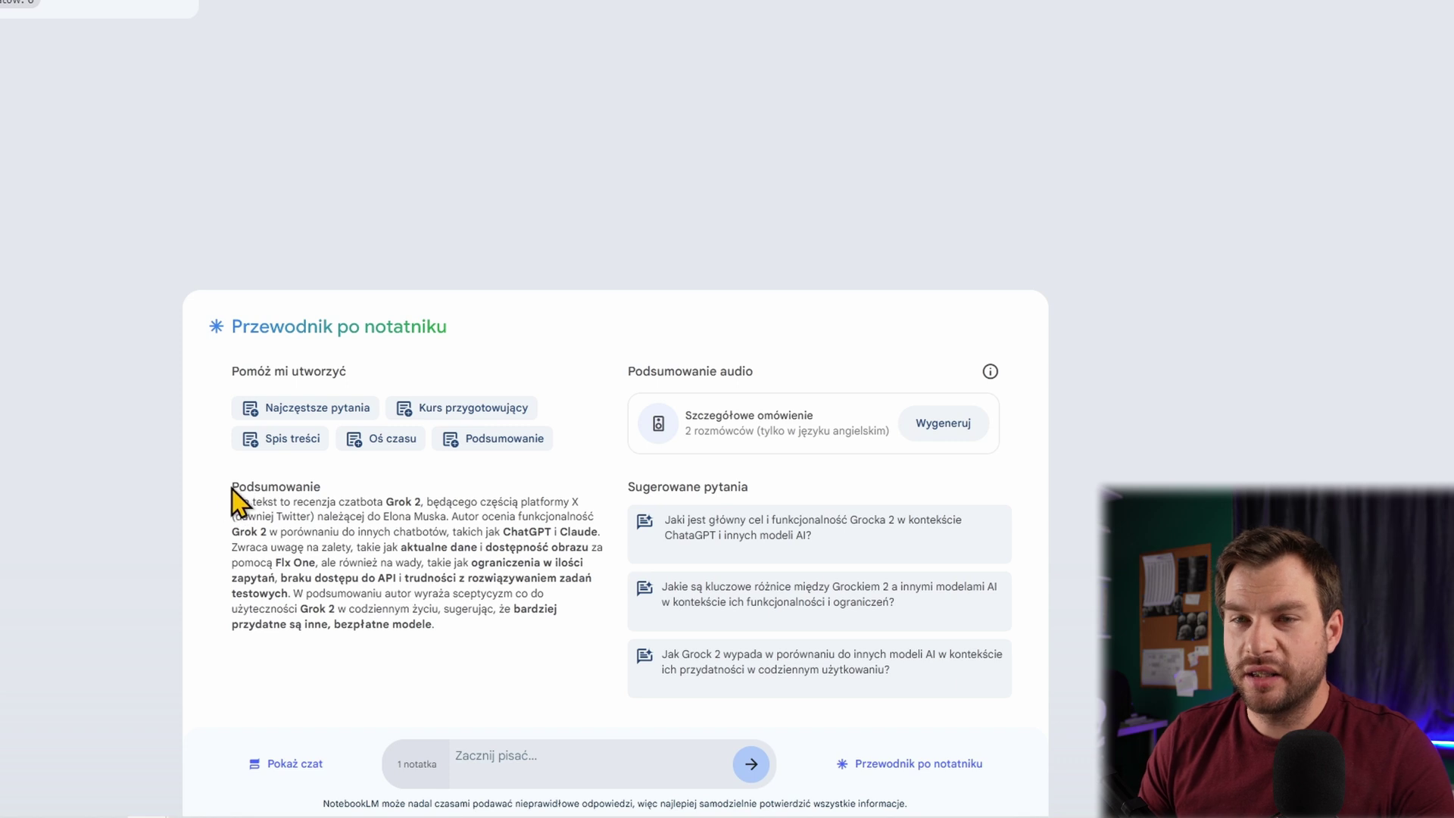
drag(231, 488, 496, 684)
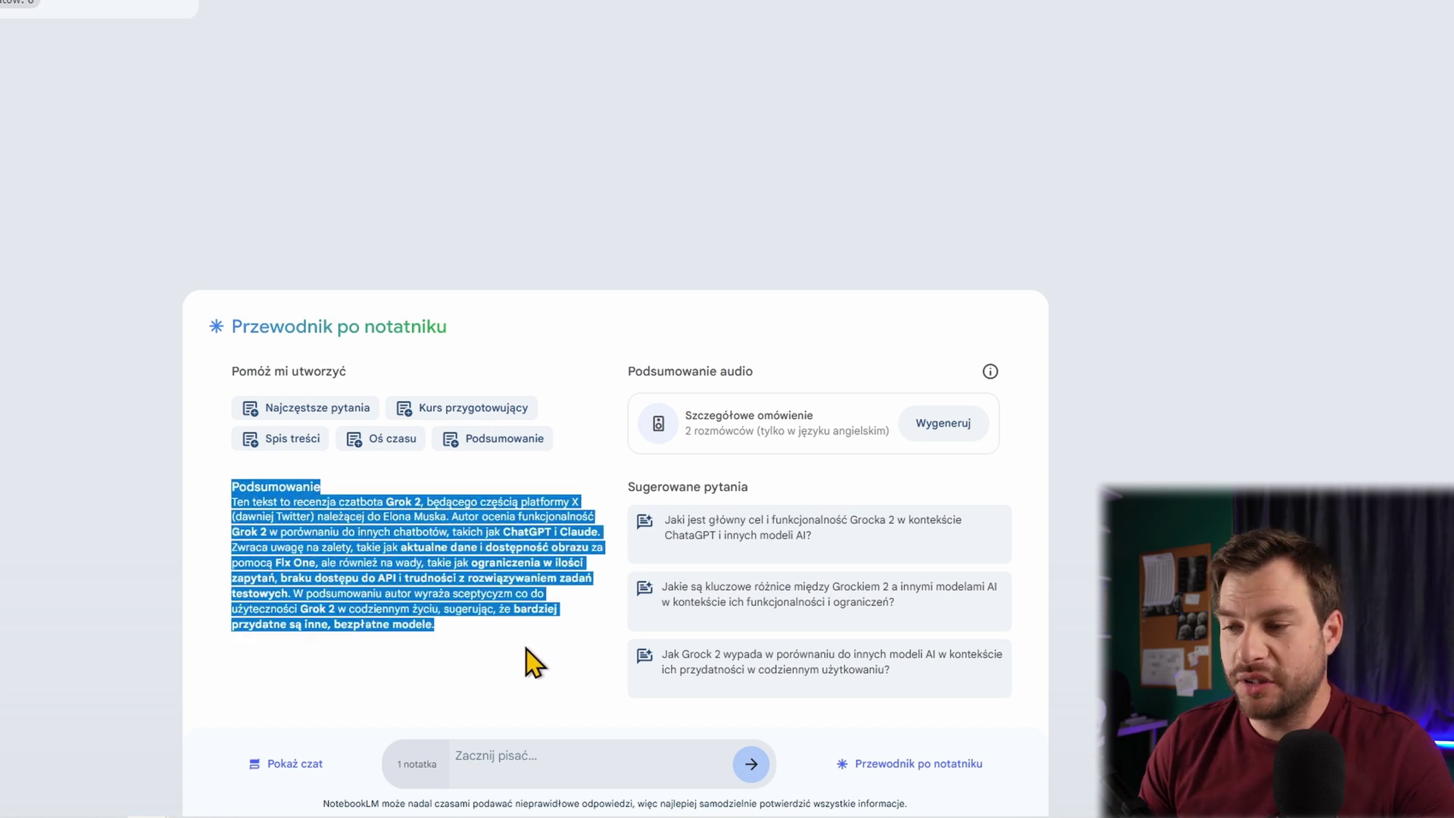
click(521, 644)
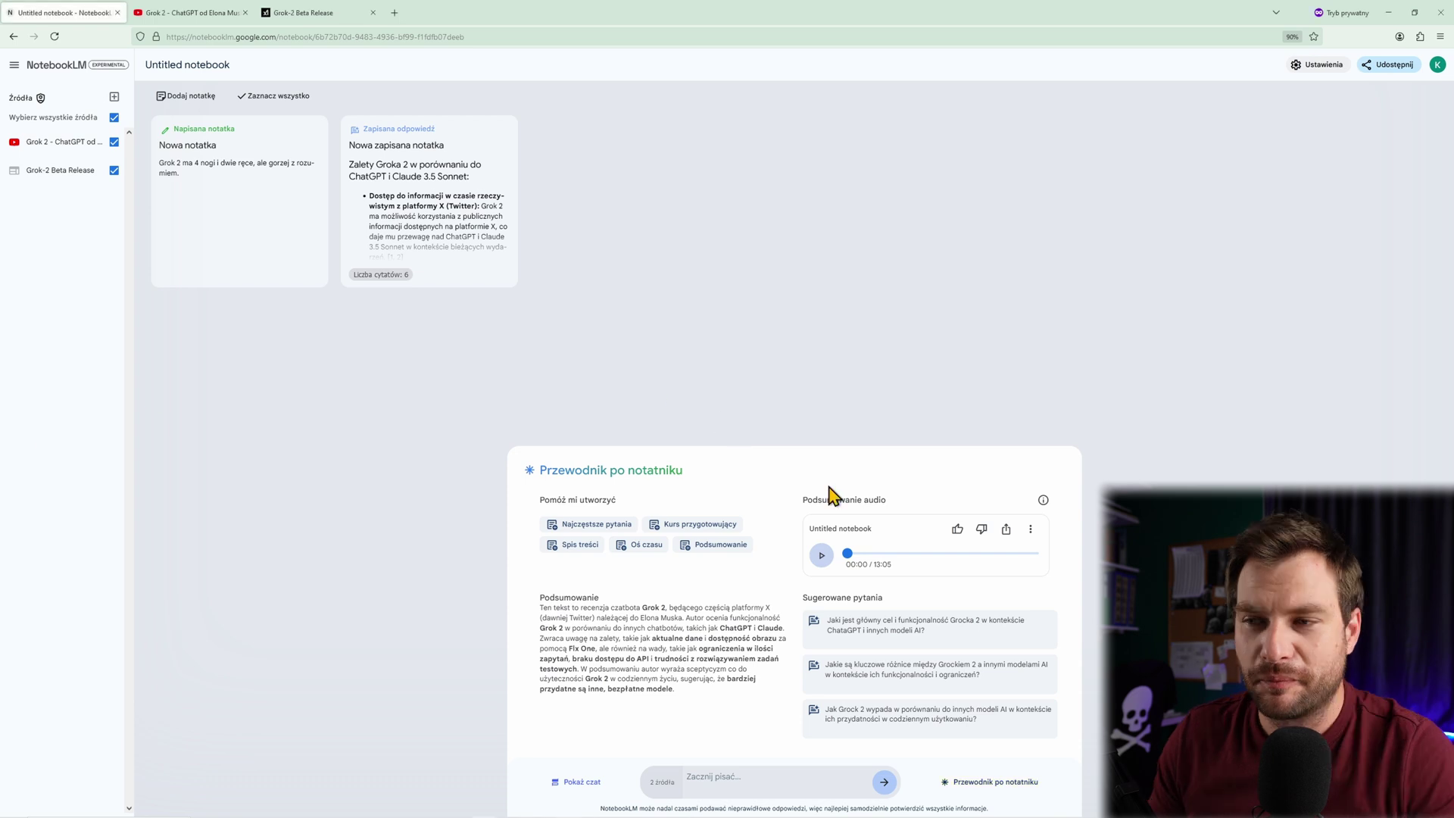
- Return to the notebook overview and open the Vitamin D dosage notebook
click(65, 67)
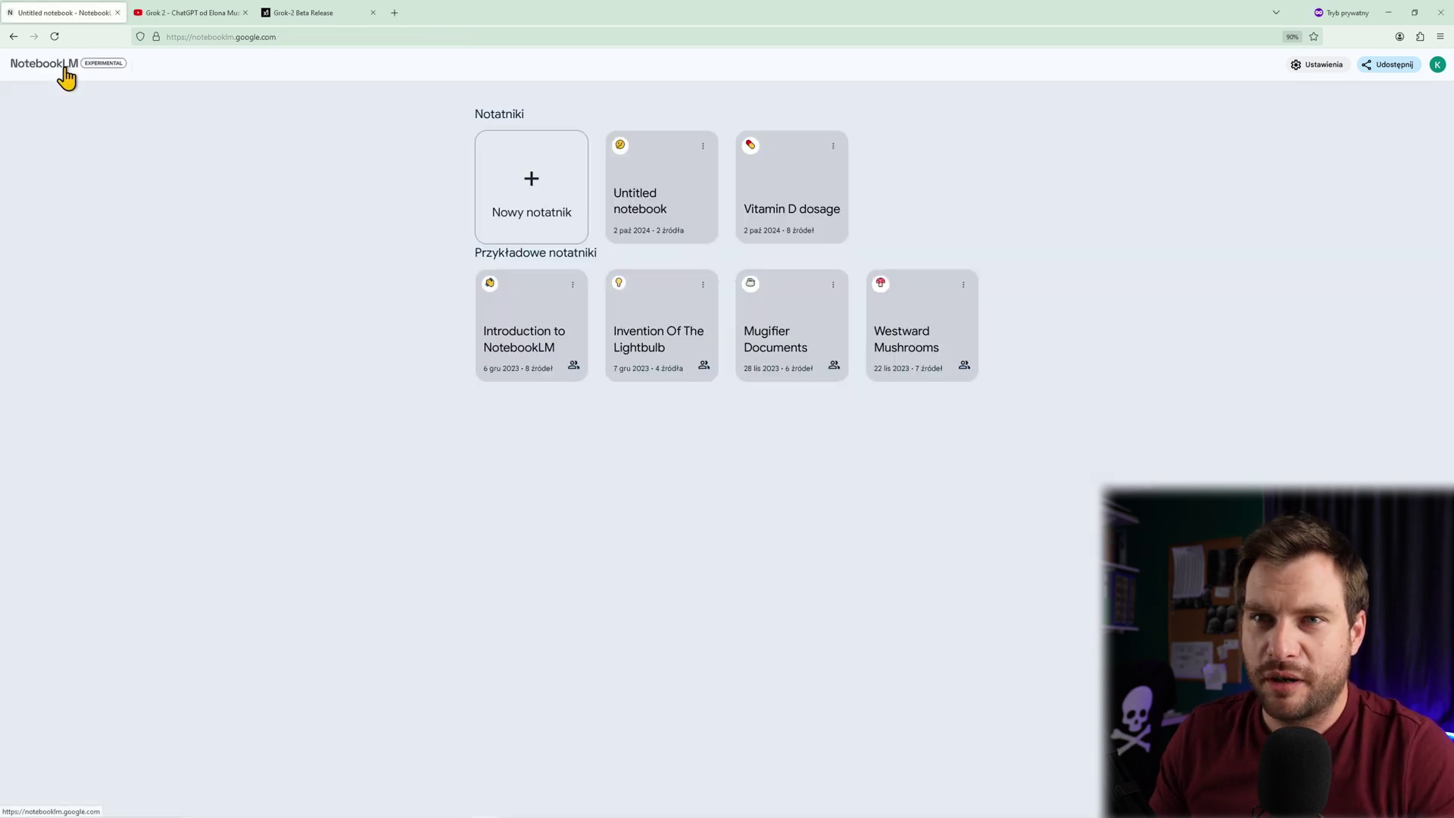
click(795, 209)
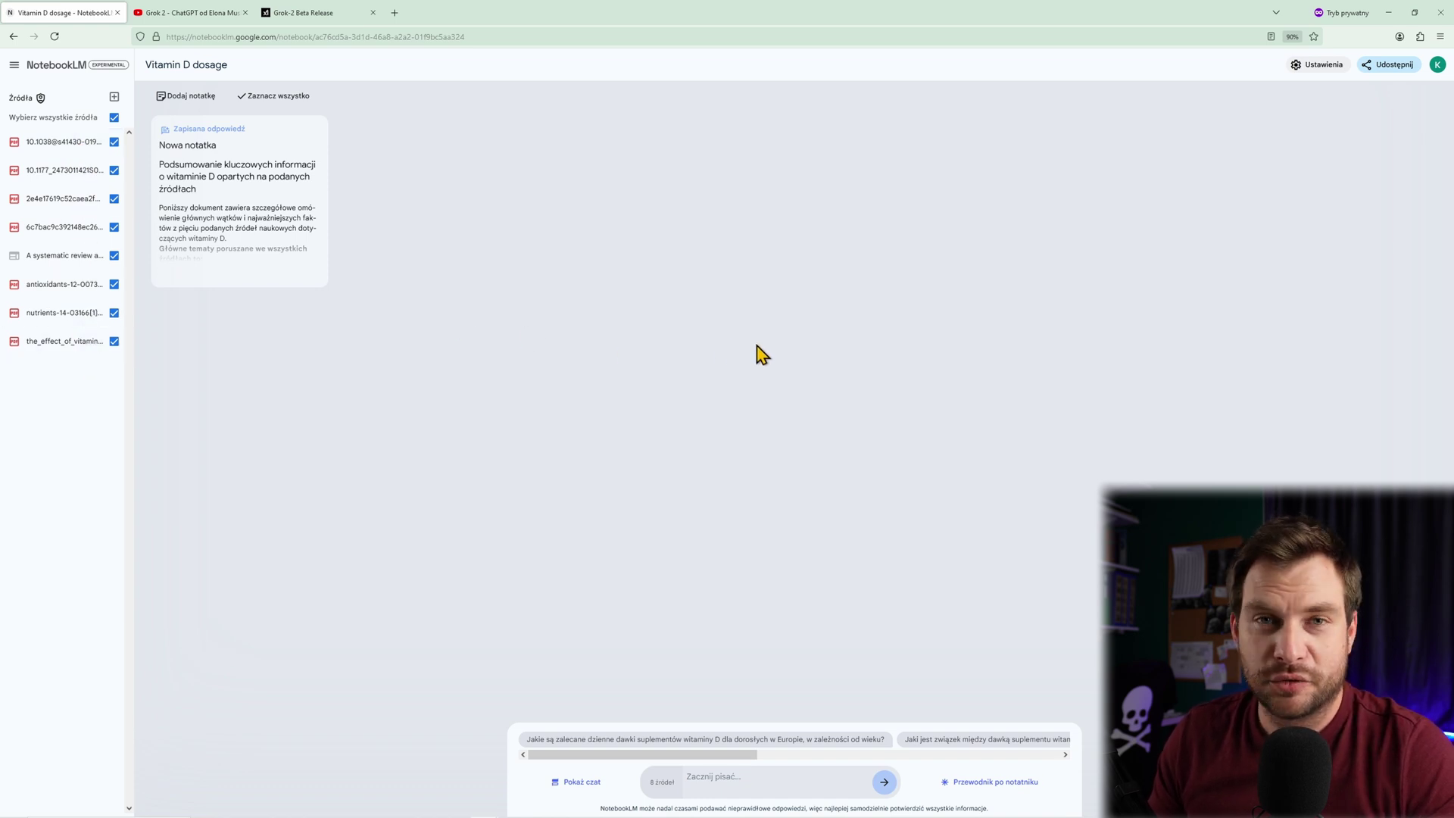
- Switch to Perplexity and view the full source list of the "Articles on Vitamin D dosage" thread
key(alt+Tab)
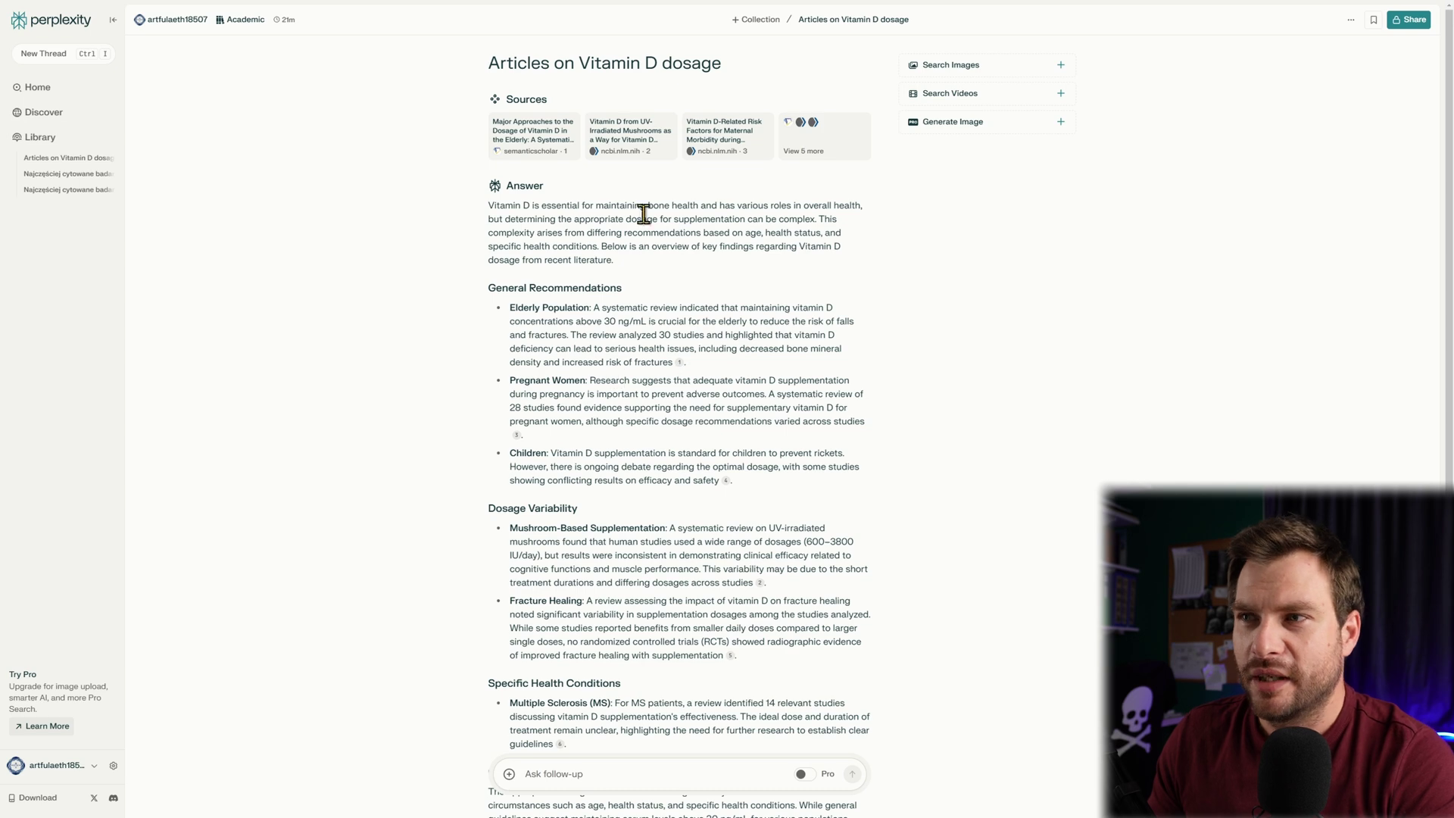
triple_click(539, 67)
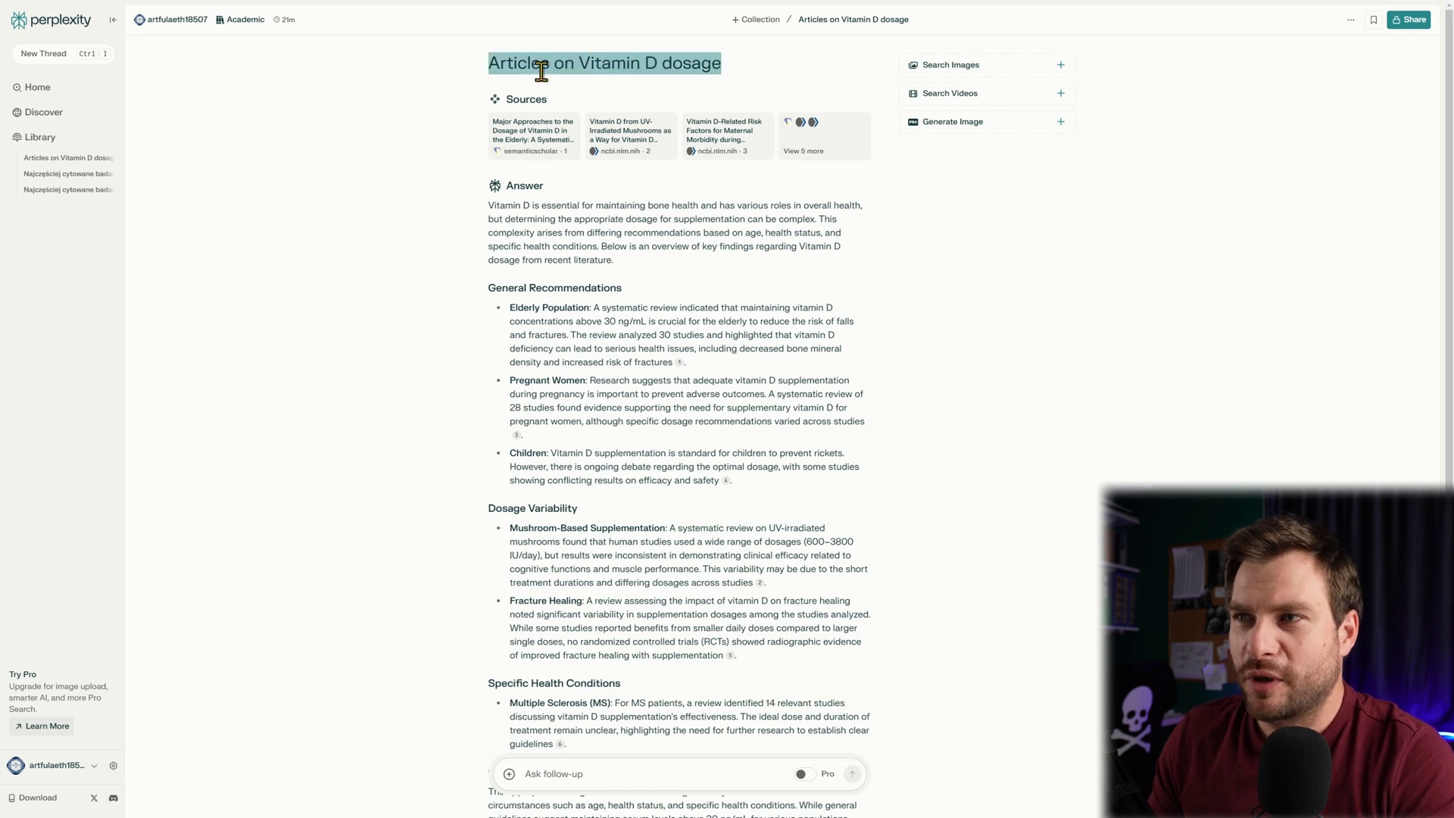
click(733, 76)
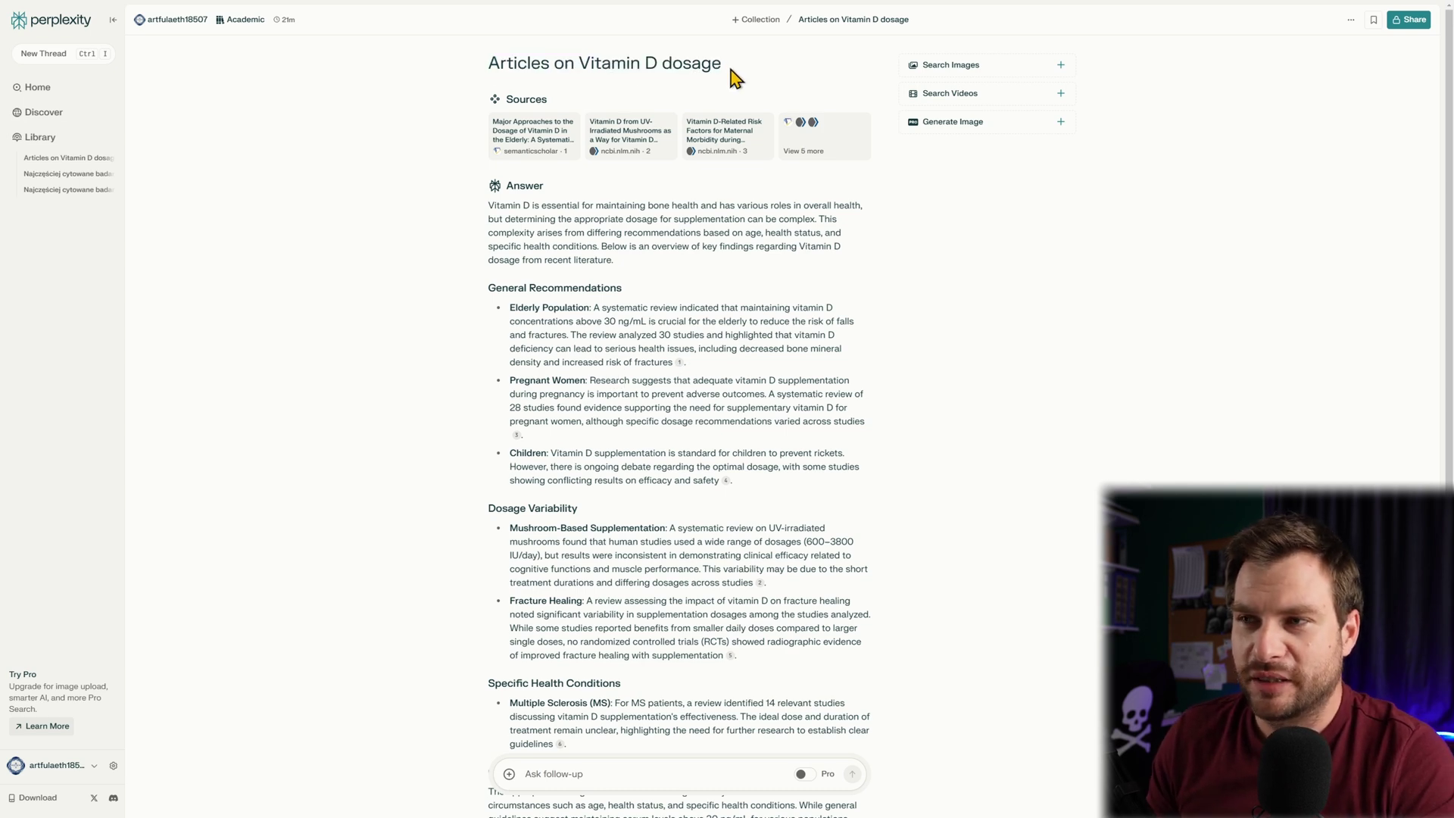
click(820, 144)
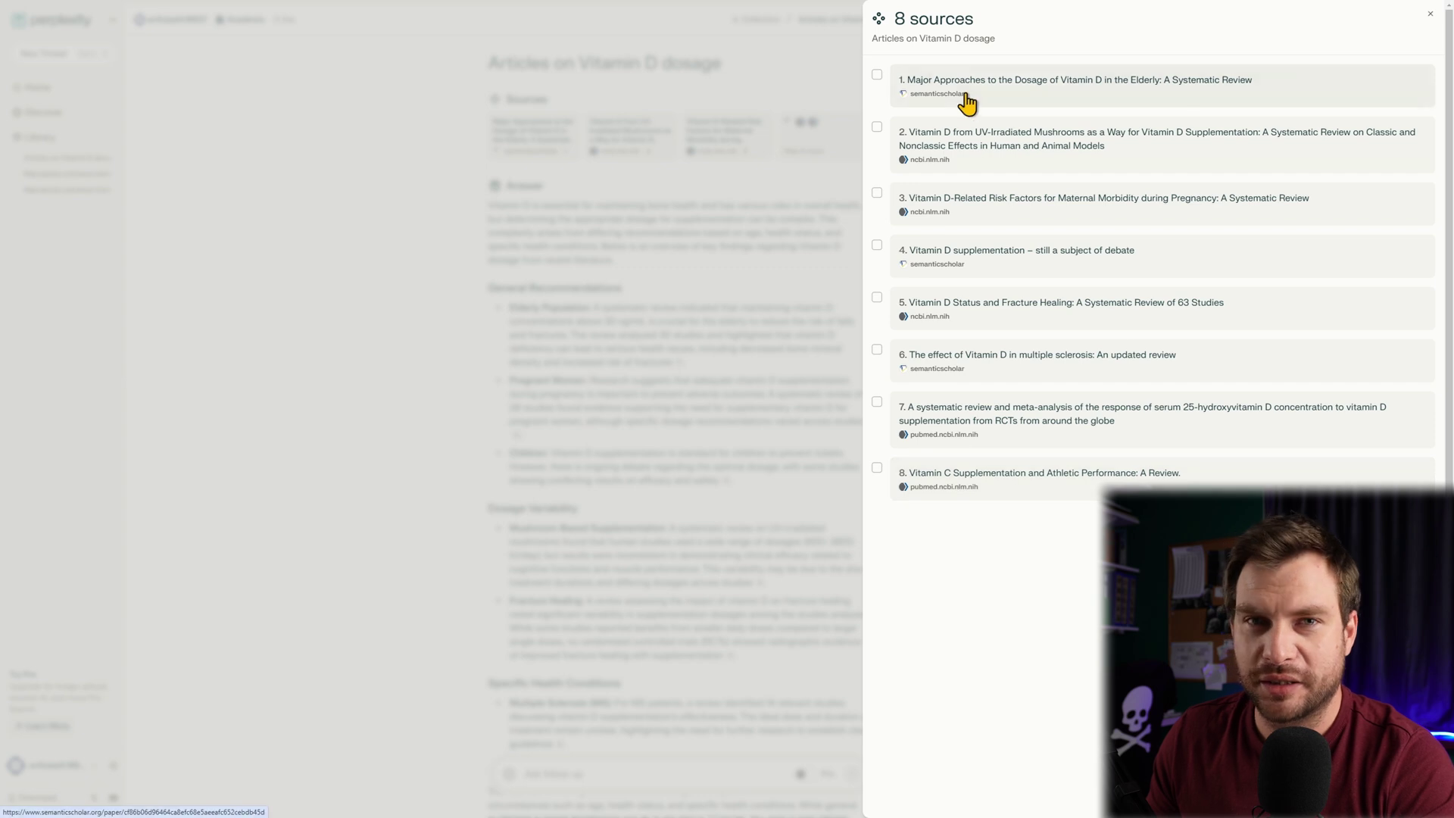
- Switch back to NotebookLM and read the saved note summarising the vitamin D sources, leaving it closed
key(alt+Tab)
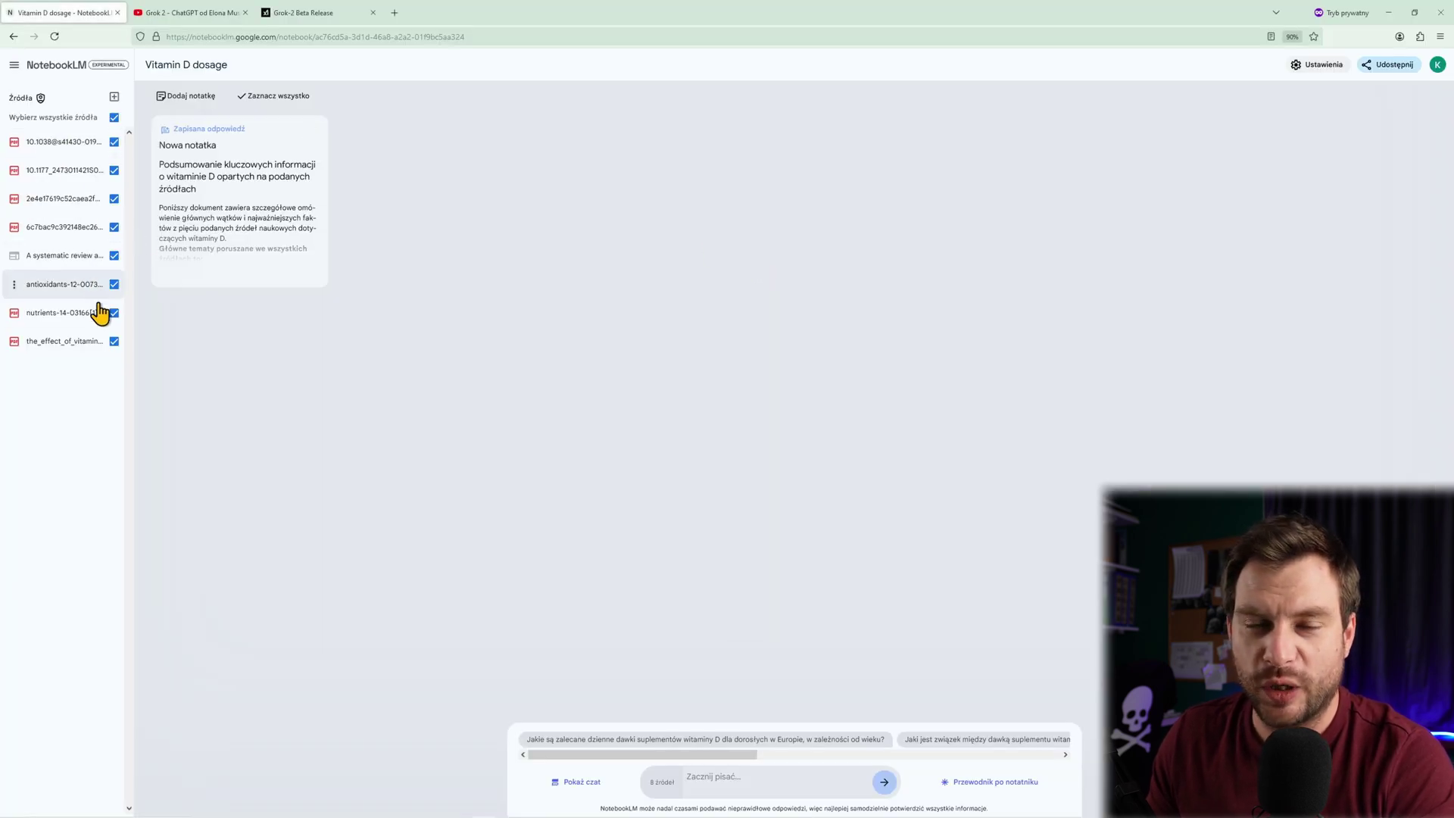
click(238, 183)
scroll(688, 410, down, 2)
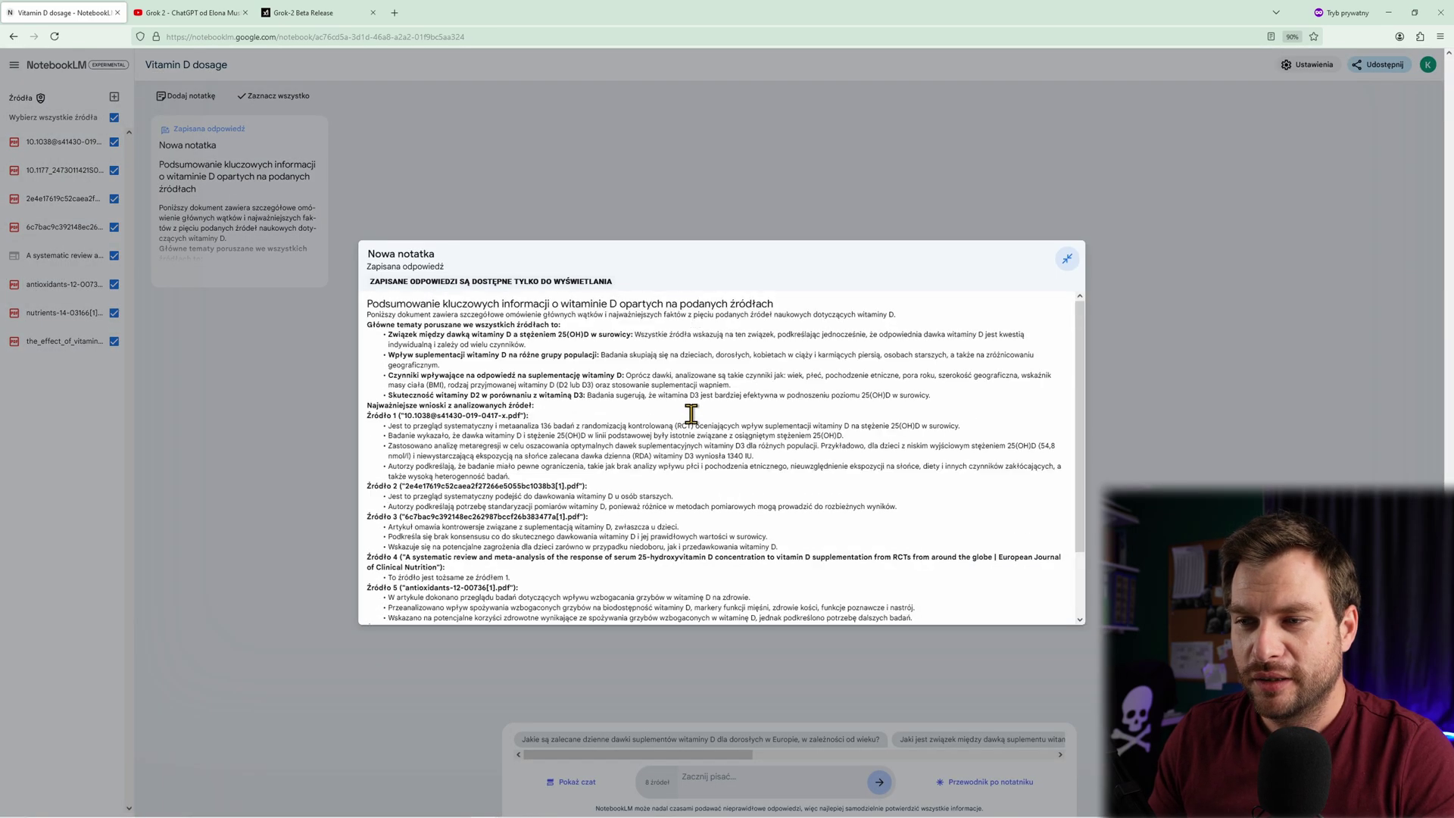
scroll(691, 412, up, 2)
click(571, 172)
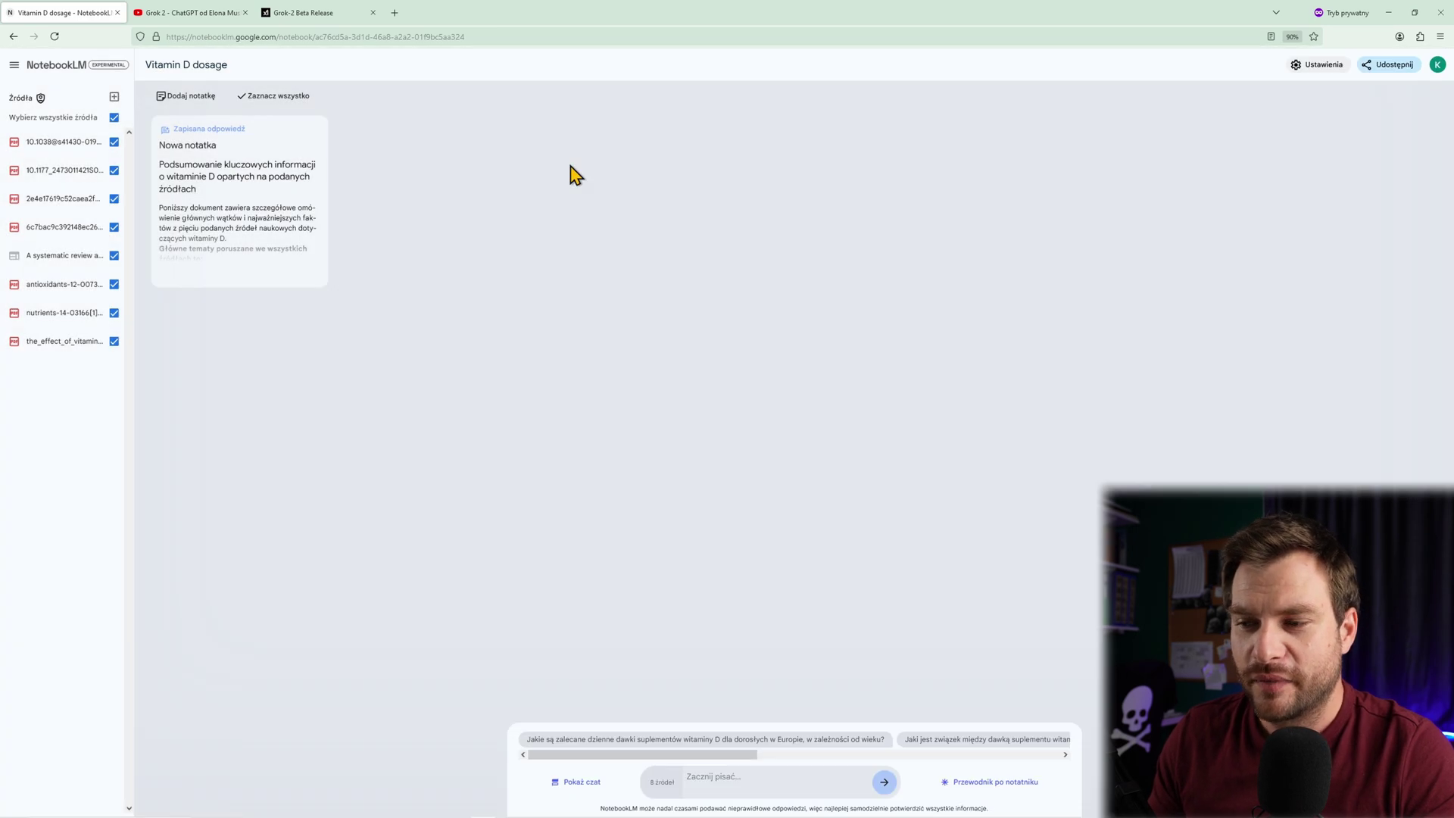
- Ask the chat "Jestem mężczyzną w wieku 40 lat, mieszkam w europie środkowej. Jaką dawkę witaminy D i w jakiej formie powinienem przyjmować?"
click(571, 761)
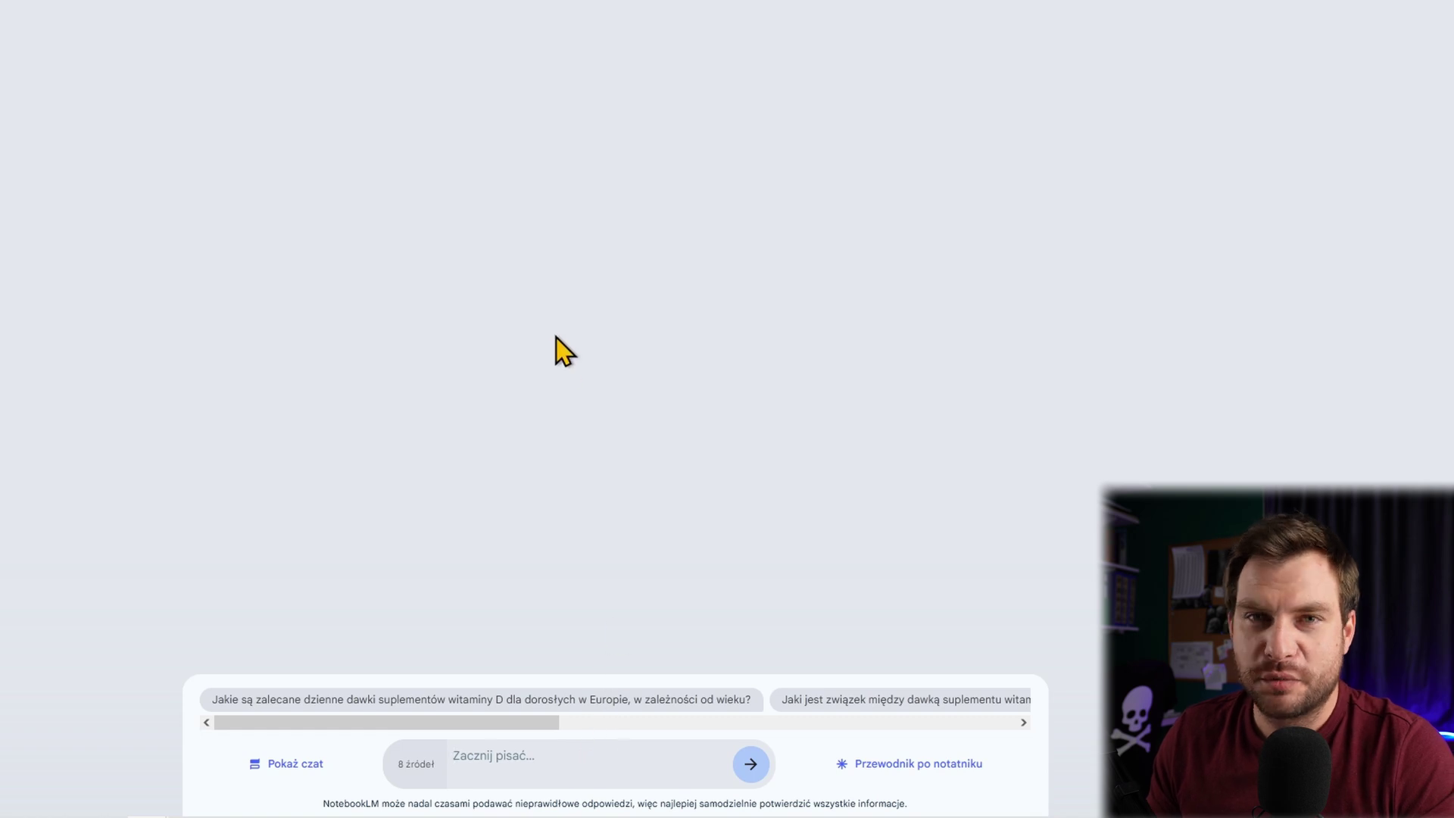
key(ctrl+v)
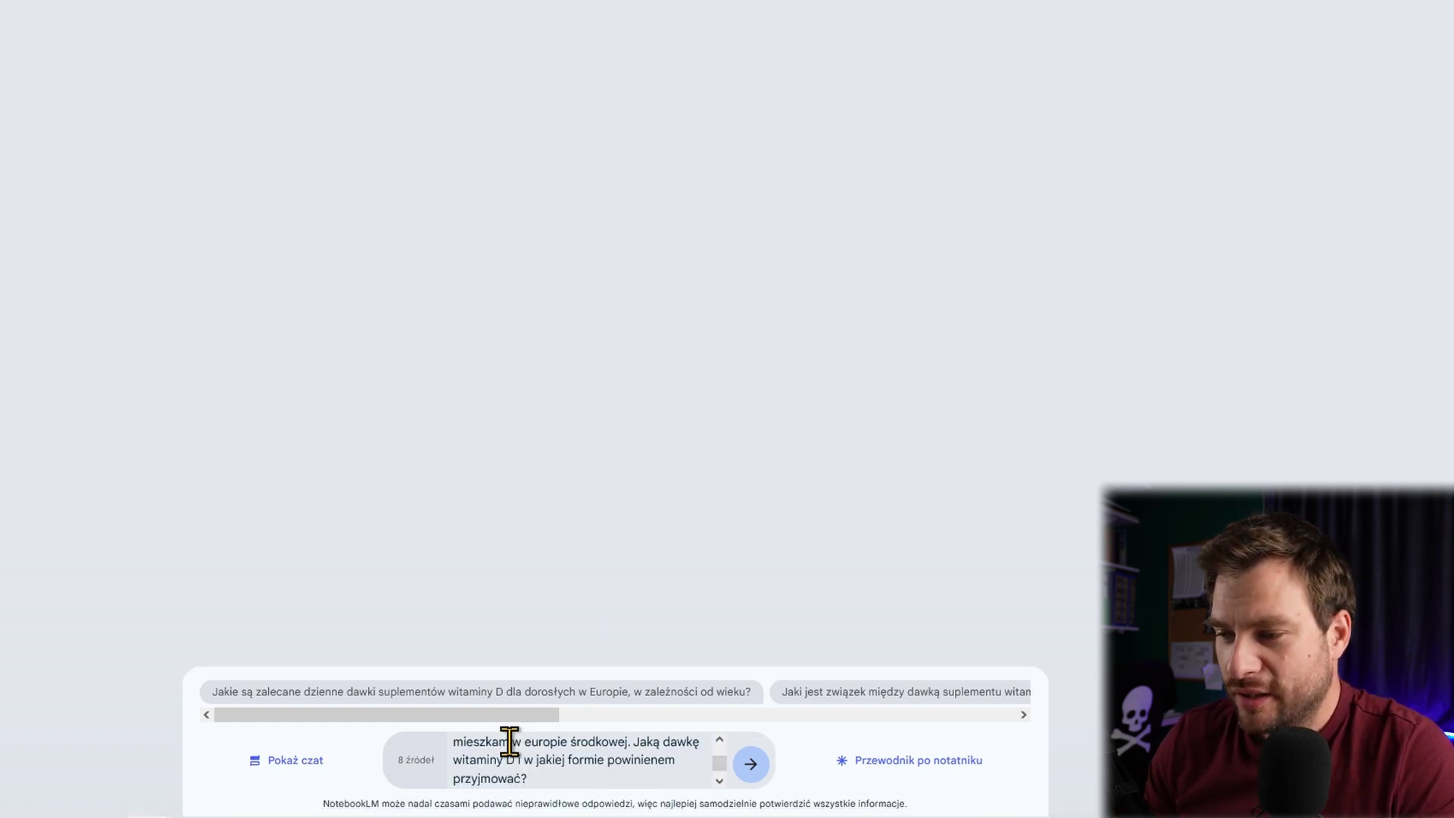
scroll(666, 776, up, 2)
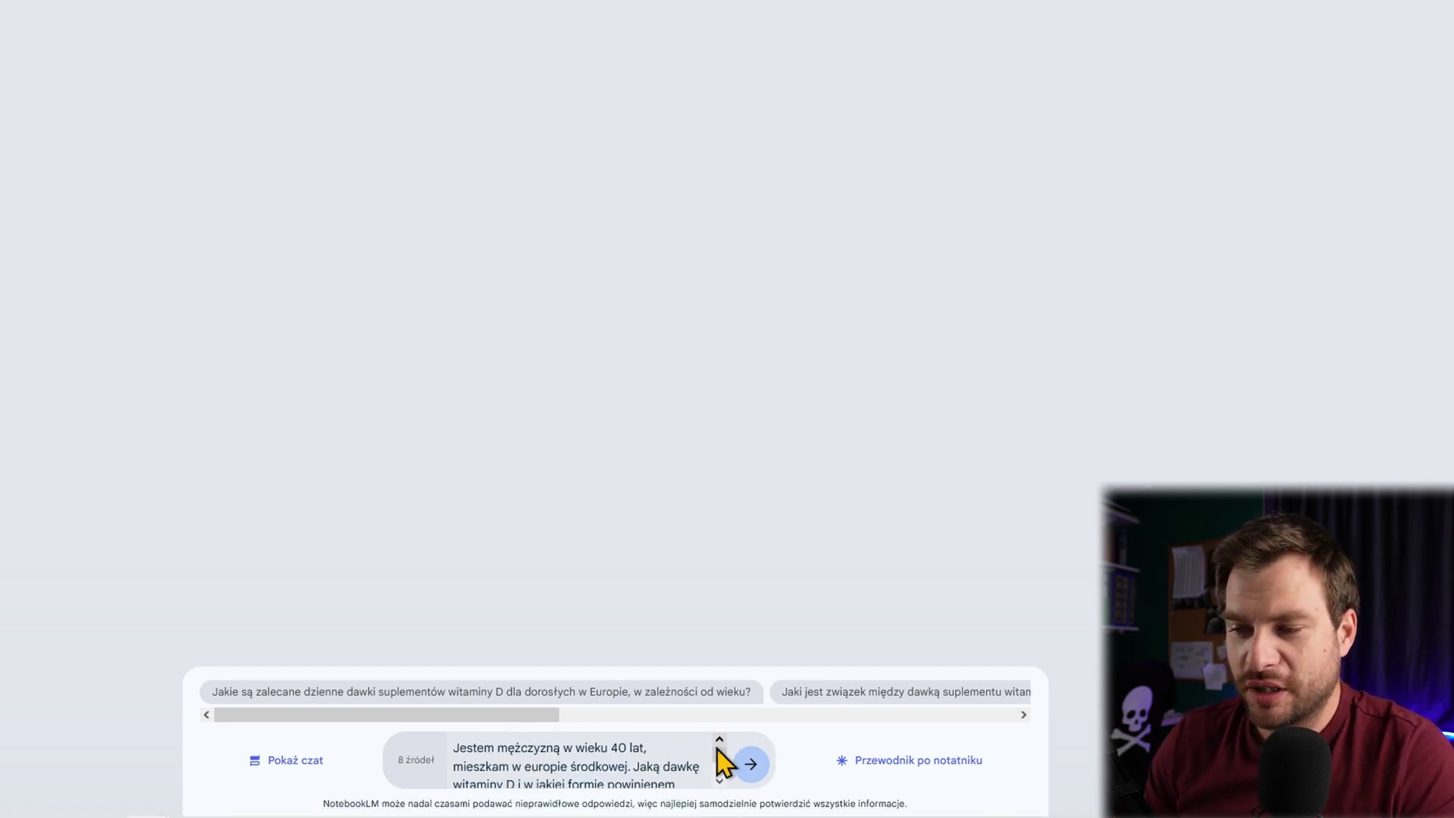
scroll(718, 750, down, 2)
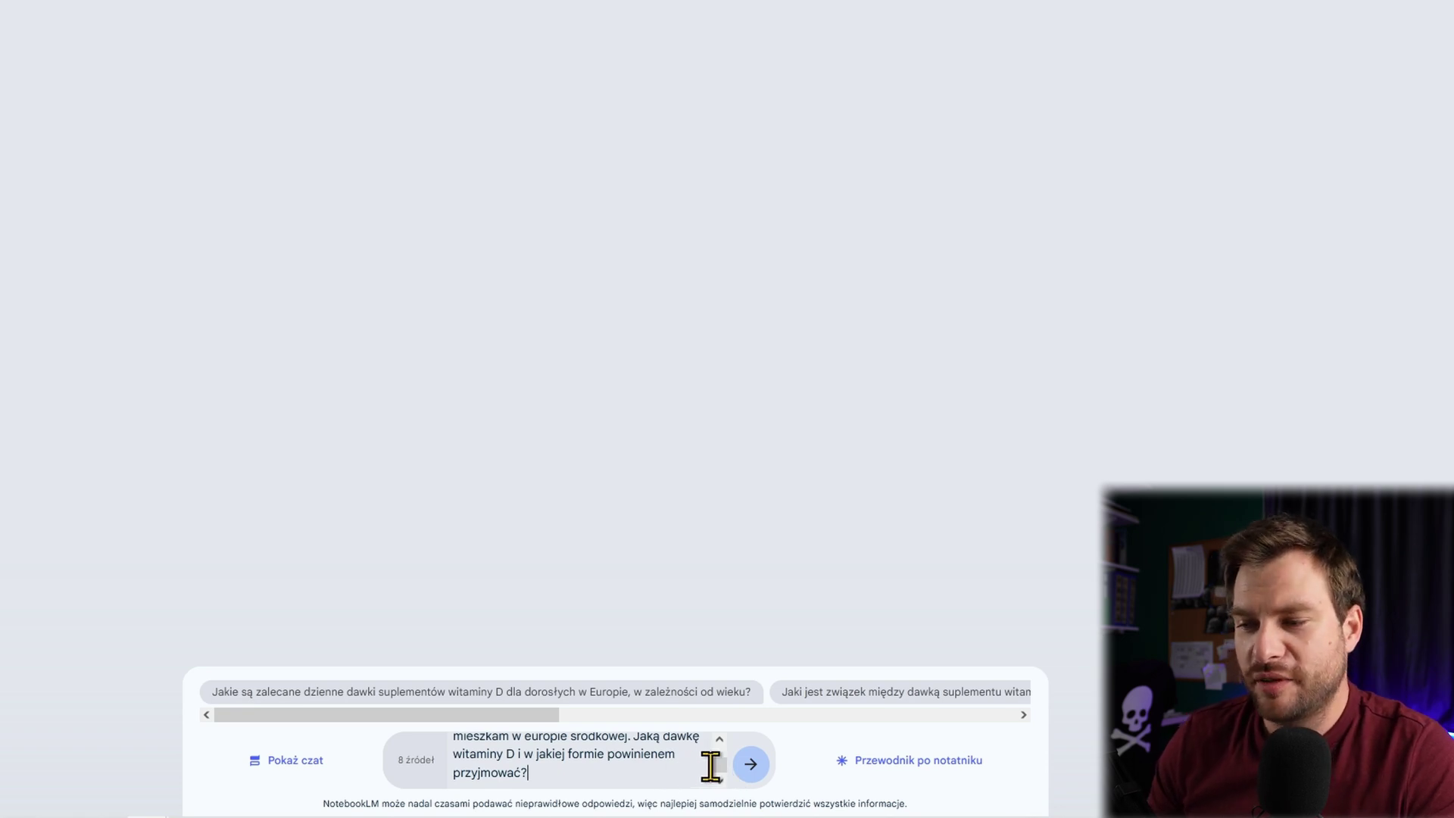
click(750, 766)
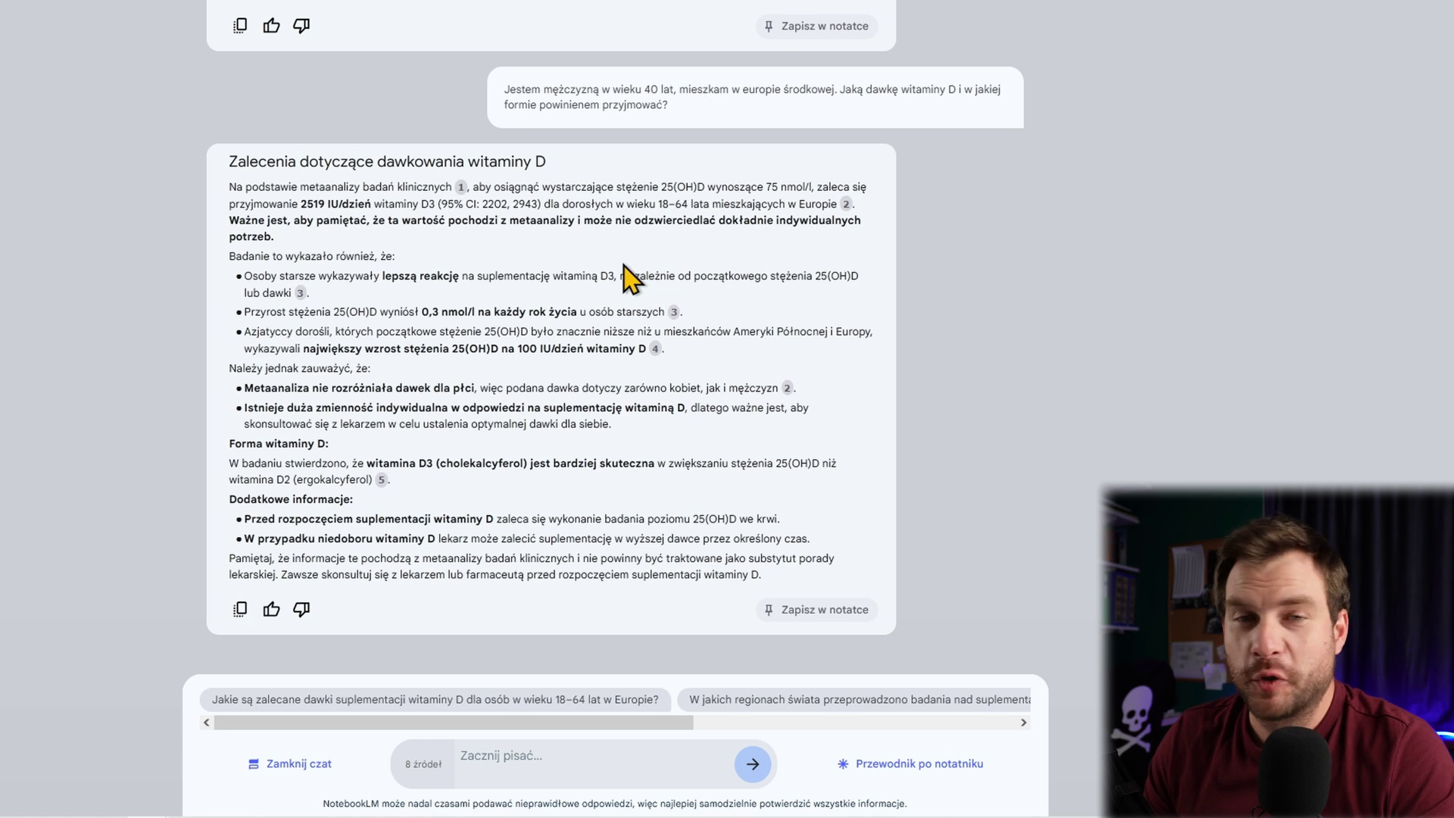
- Examine the recommended daily dose and the comparison of vitamin D forms in the chat's answer
double_click(313, 203)
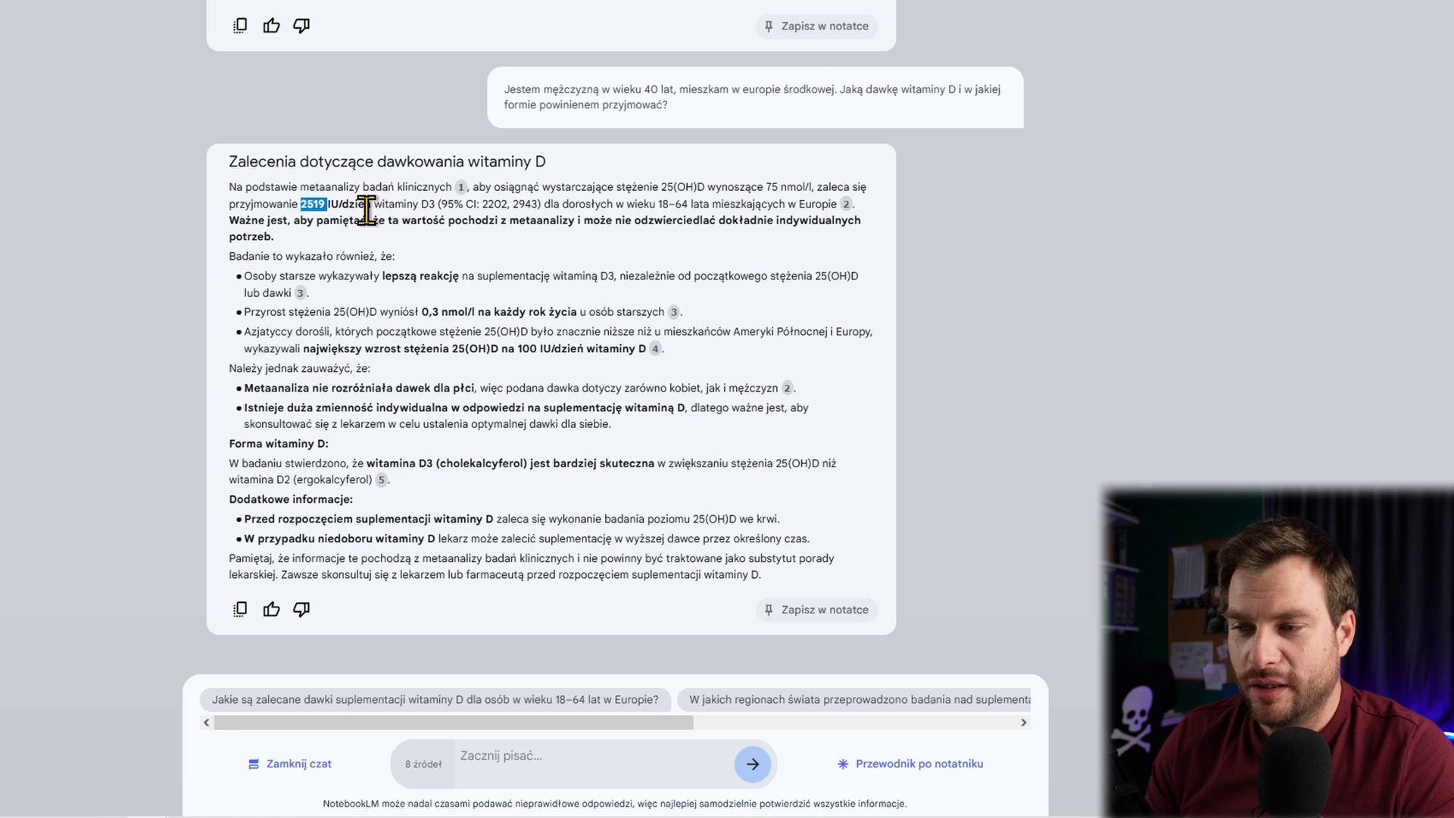
drag(365, 463, 436, 467)
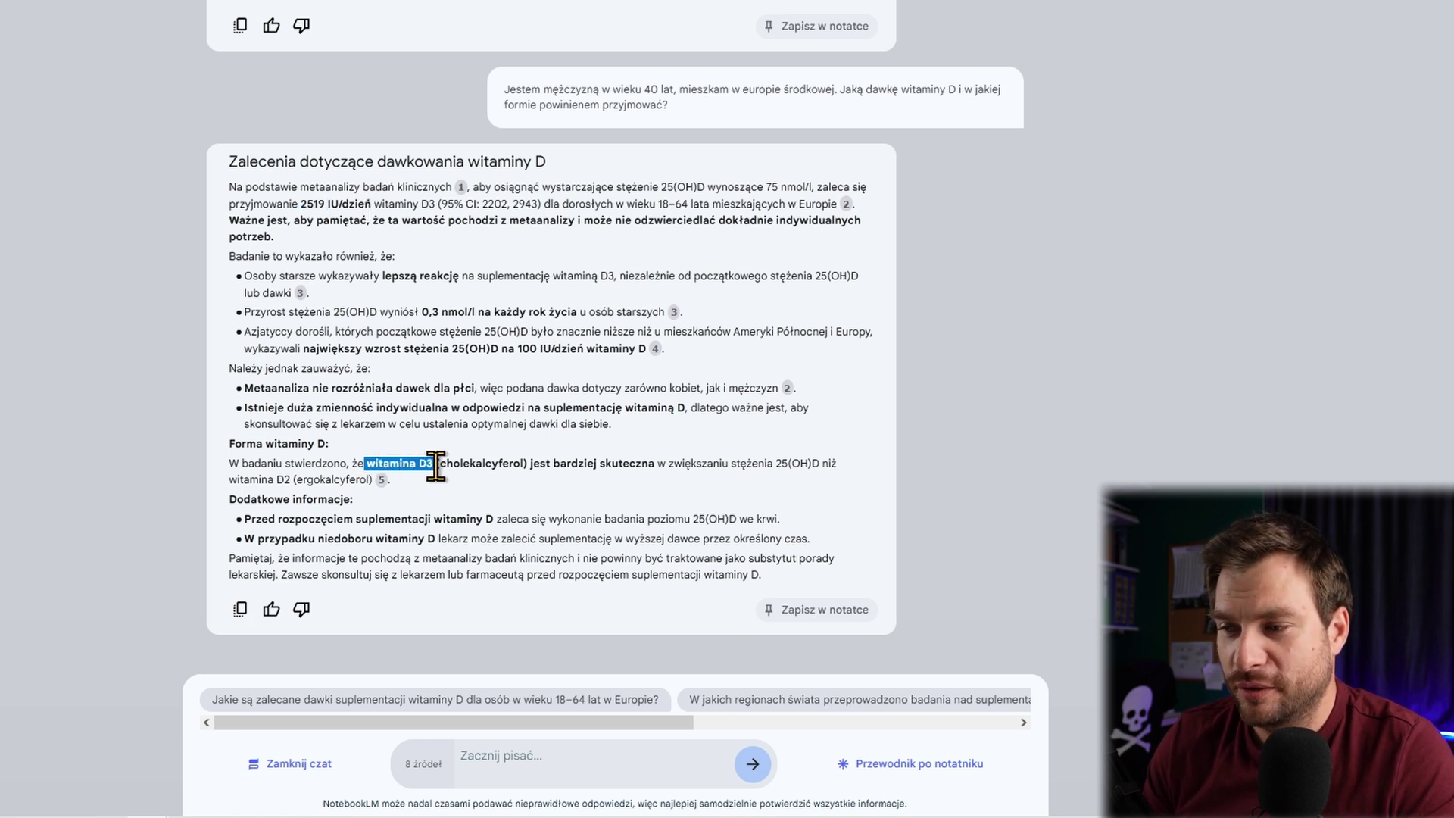
double_click(643, 465)
double_click(689, 463)
click(243, 480)
double_click(250, 480)
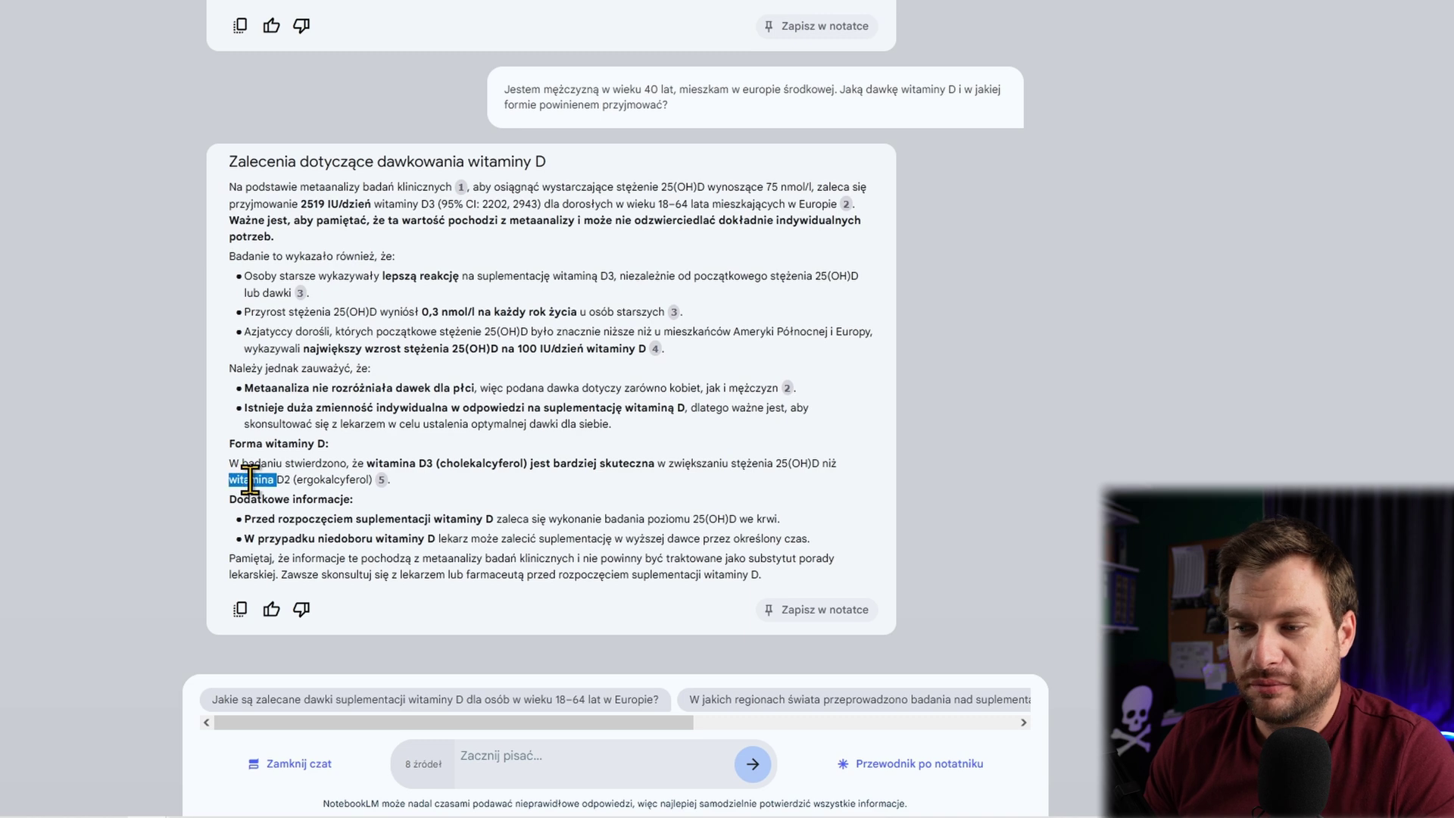
- Ask the chat "Jaka dawka stosowana codziennie może być szkodliwa?"
click(576, 757)
text(Jaka dawka stosowana codziennie może być szkodliwa?)
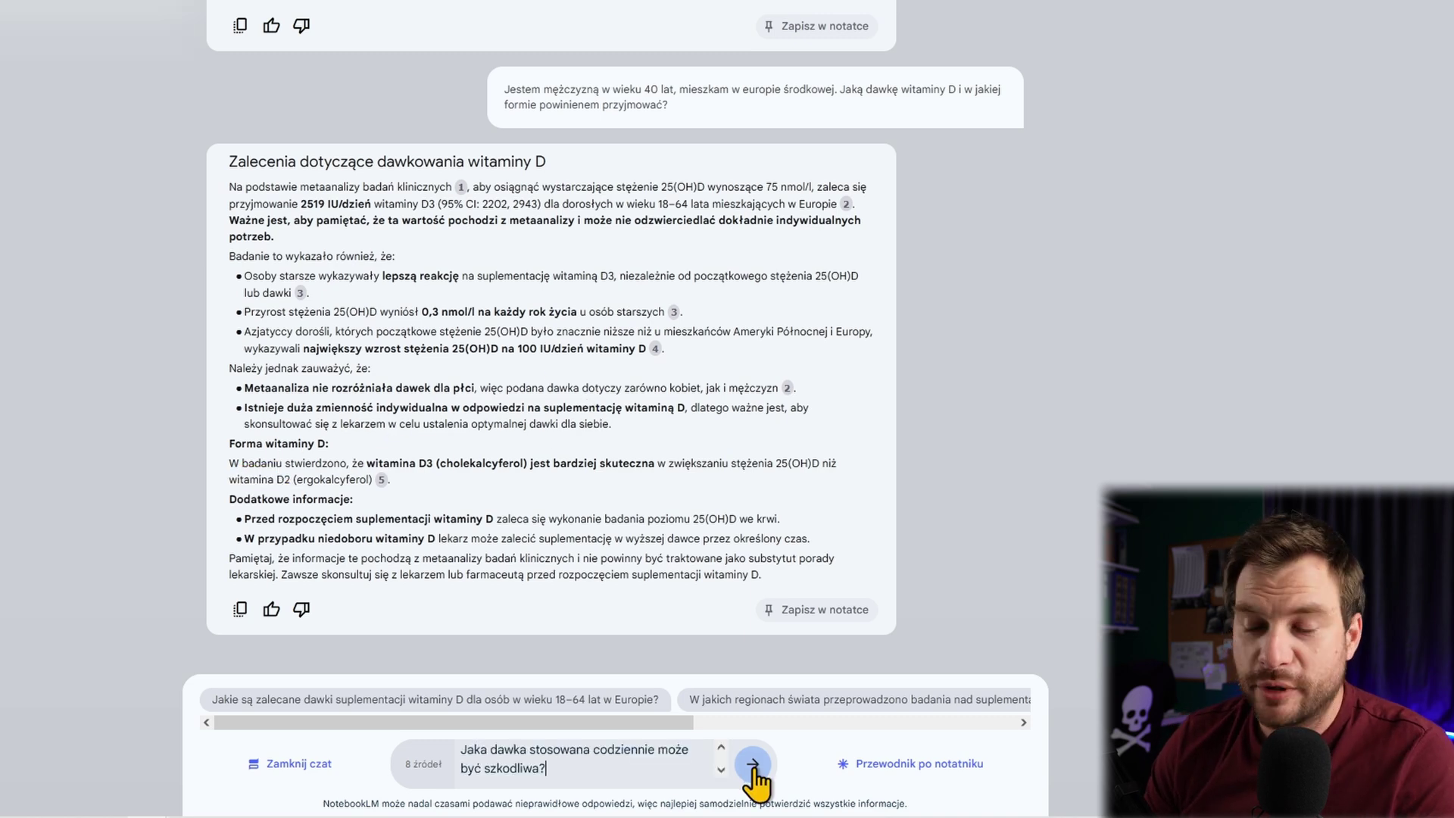
click(753, 764)
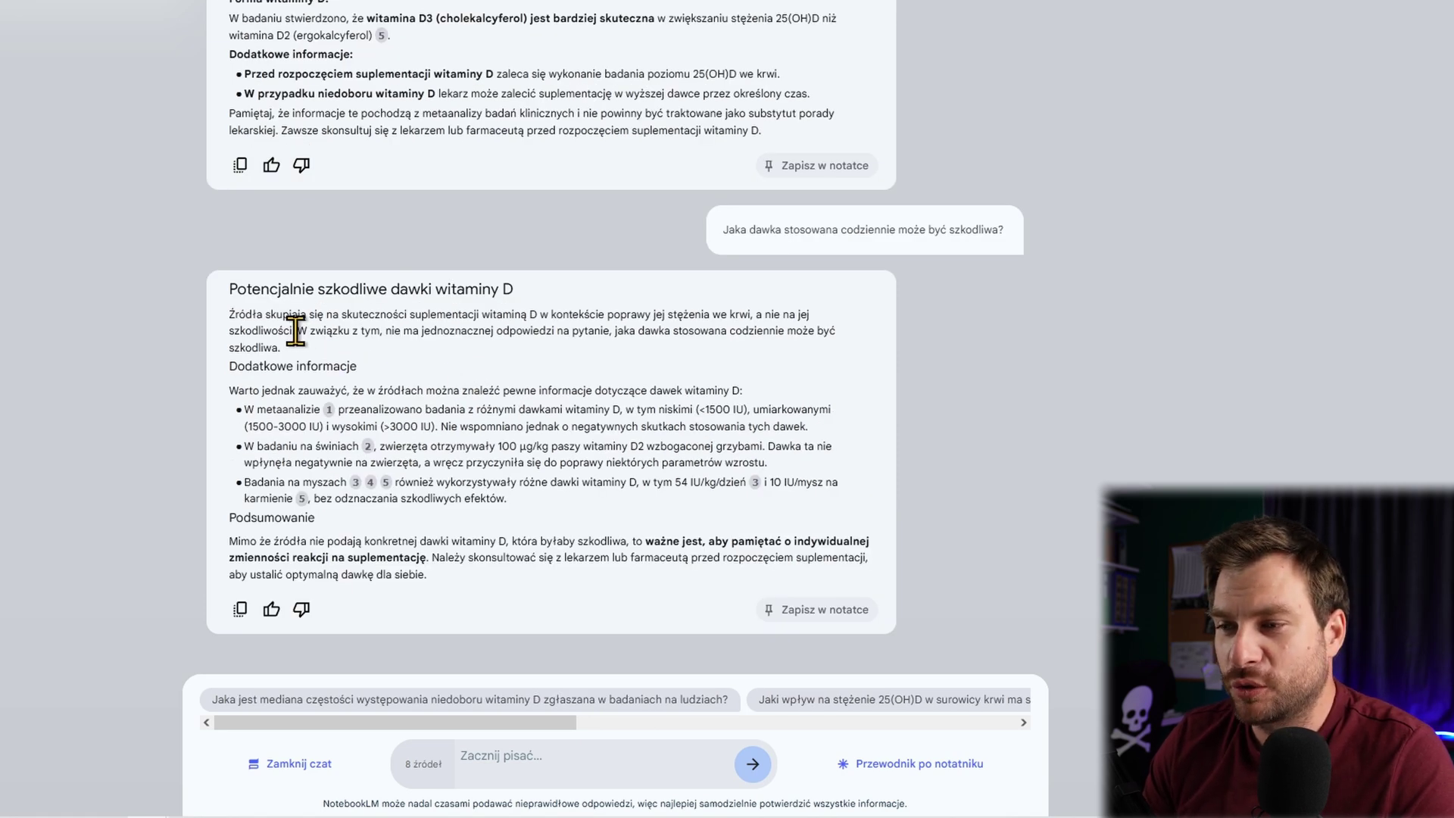
- Examine the answer on harmful vitamin D doses, including its opening statement and the meta-analysis point
drag(296, 331, 653, 339)
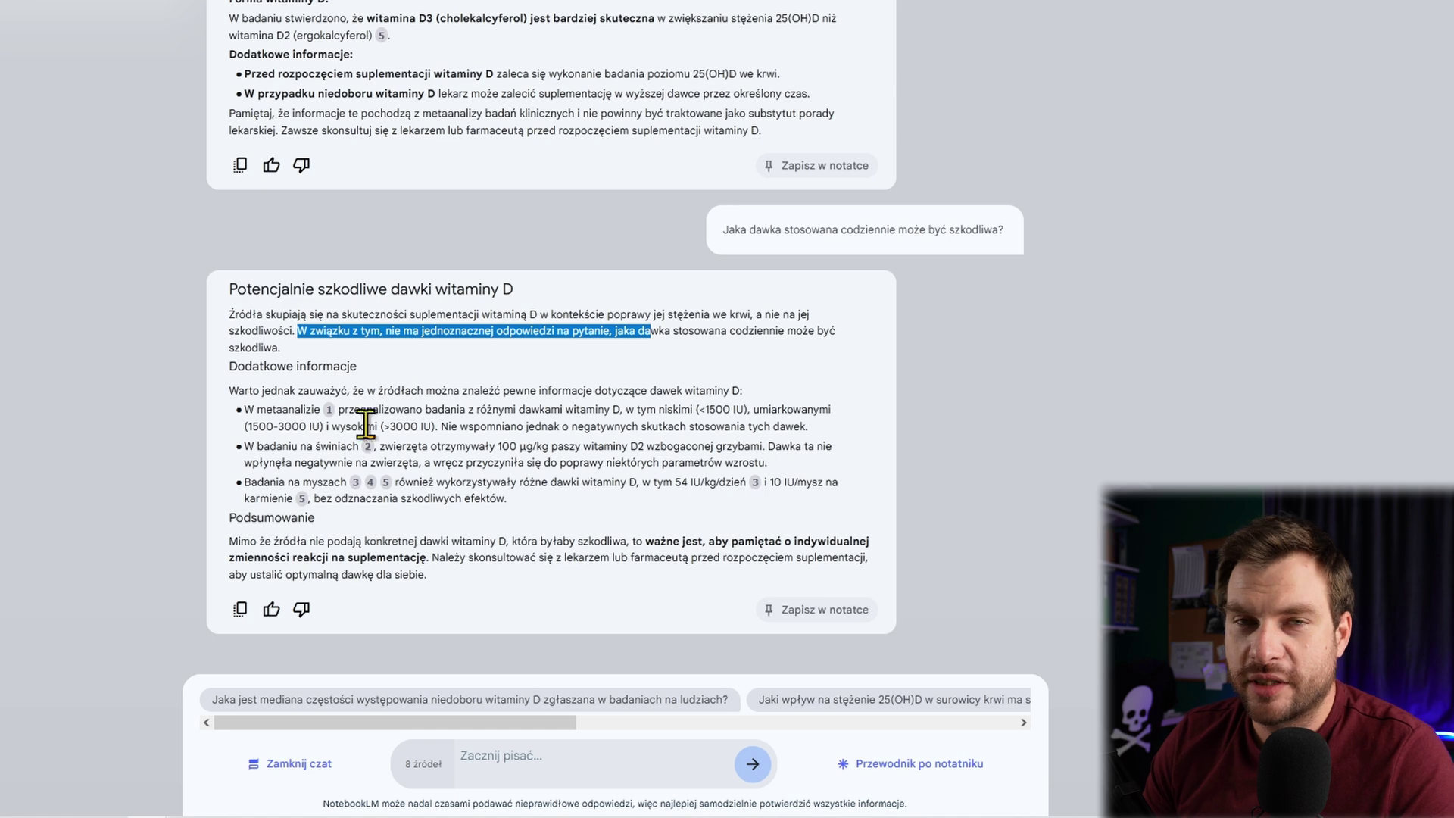
drag(243, 408, 366, 425)
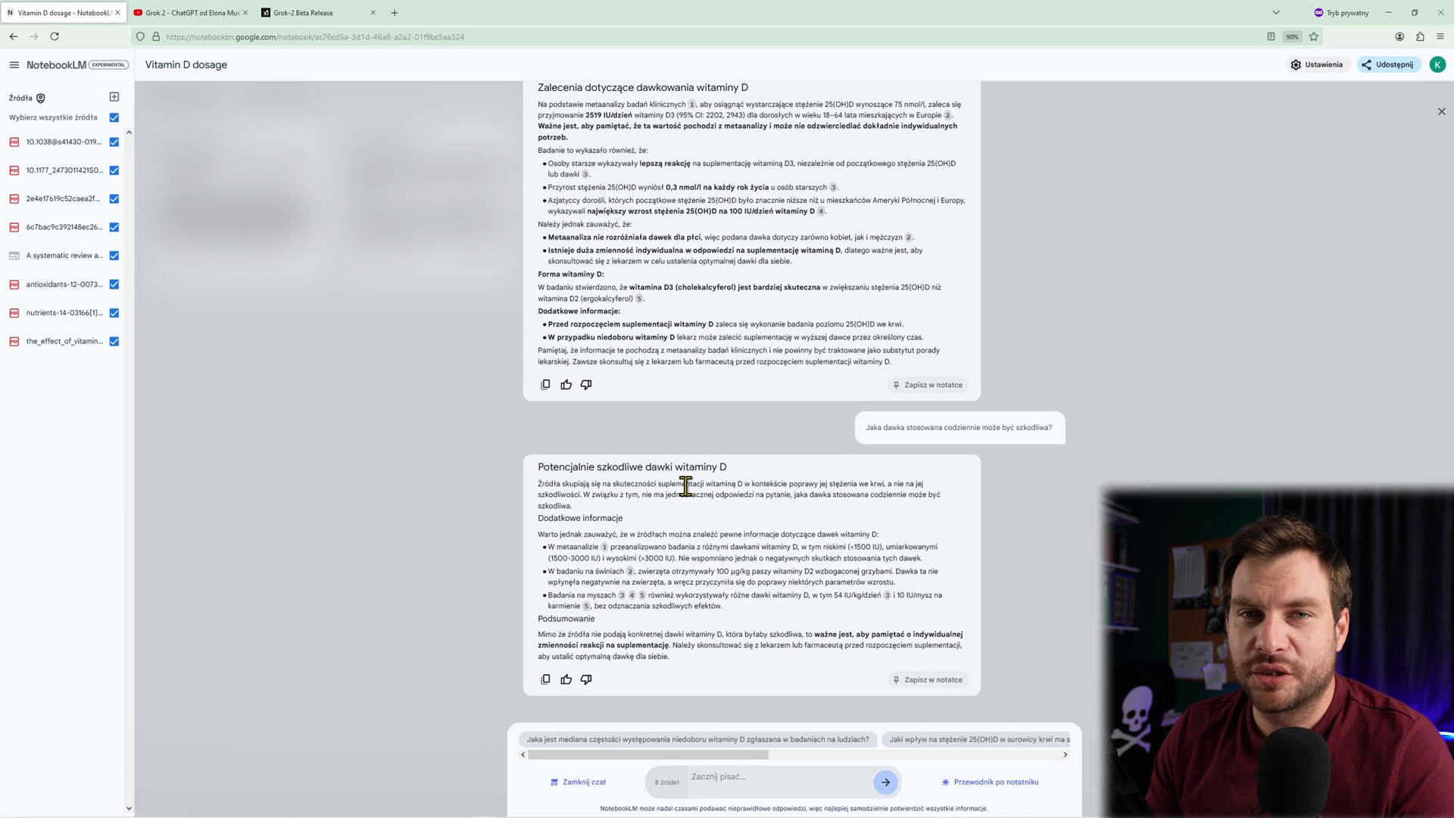
double_click(454, 314)
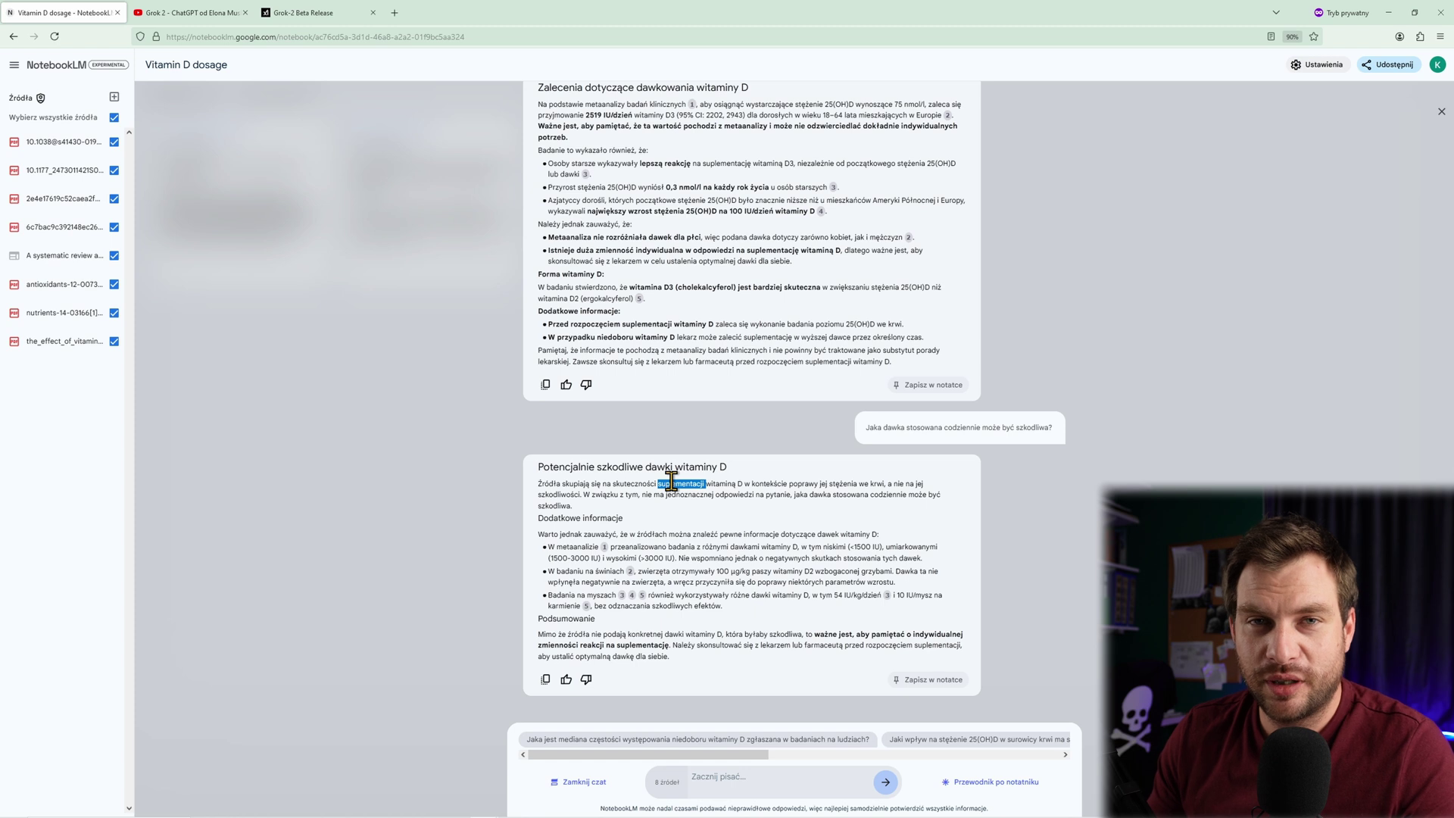
click(793, 529)
key(ctrl+t)
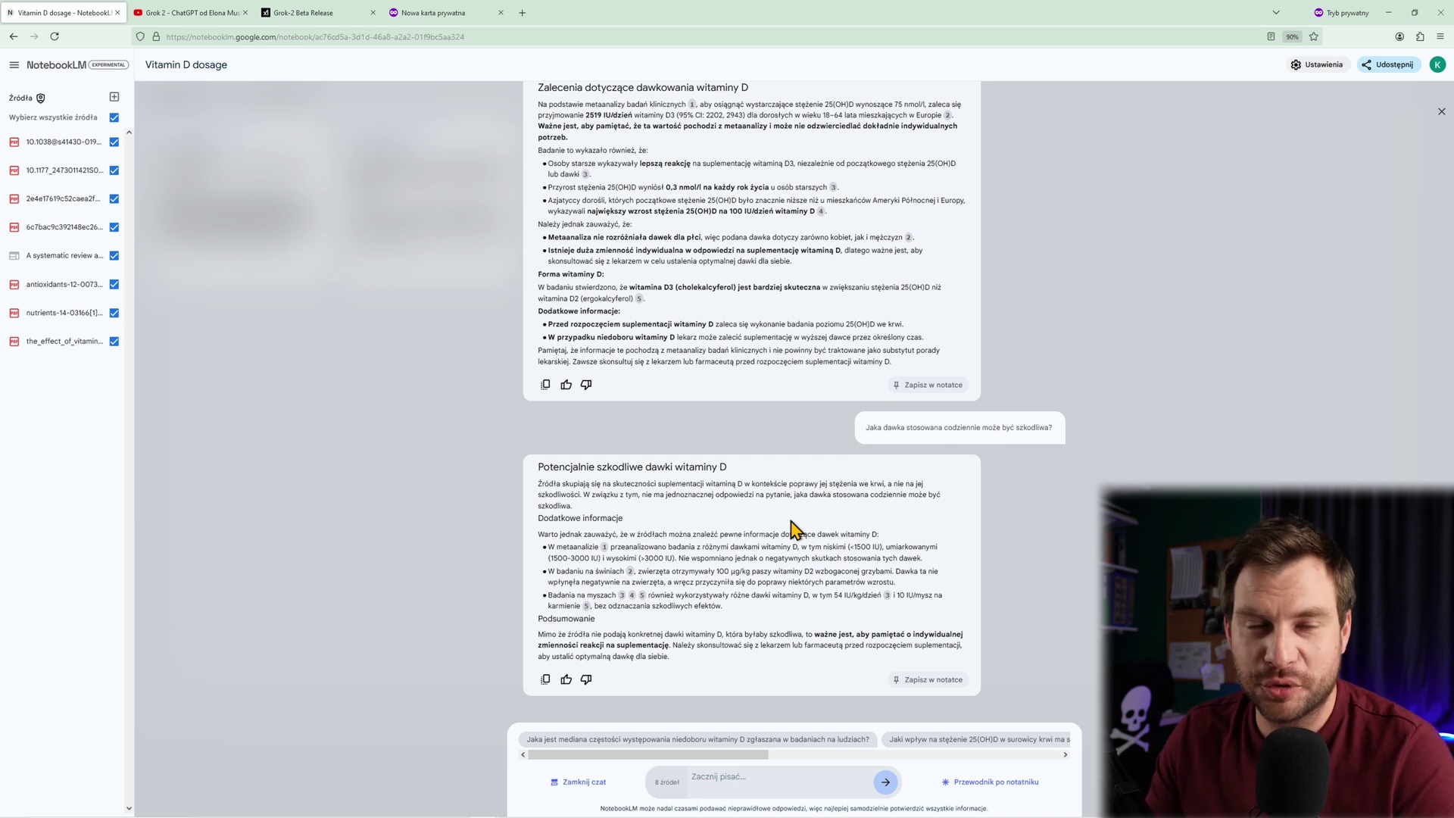
- Close the chat and play the audio summary in the Vitamin D dosage notebook's guide
click(439, 443)
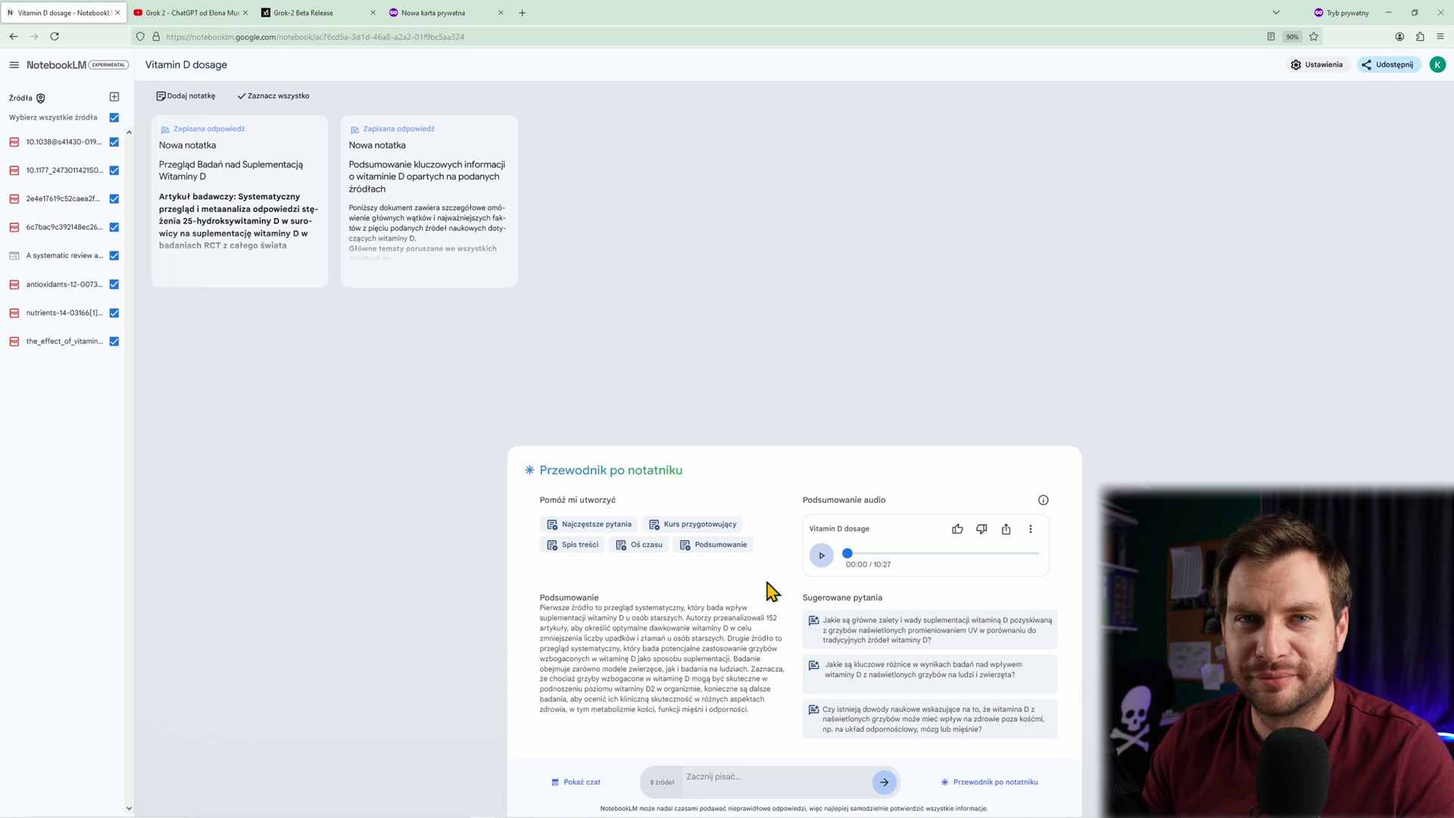
click(823, 557)
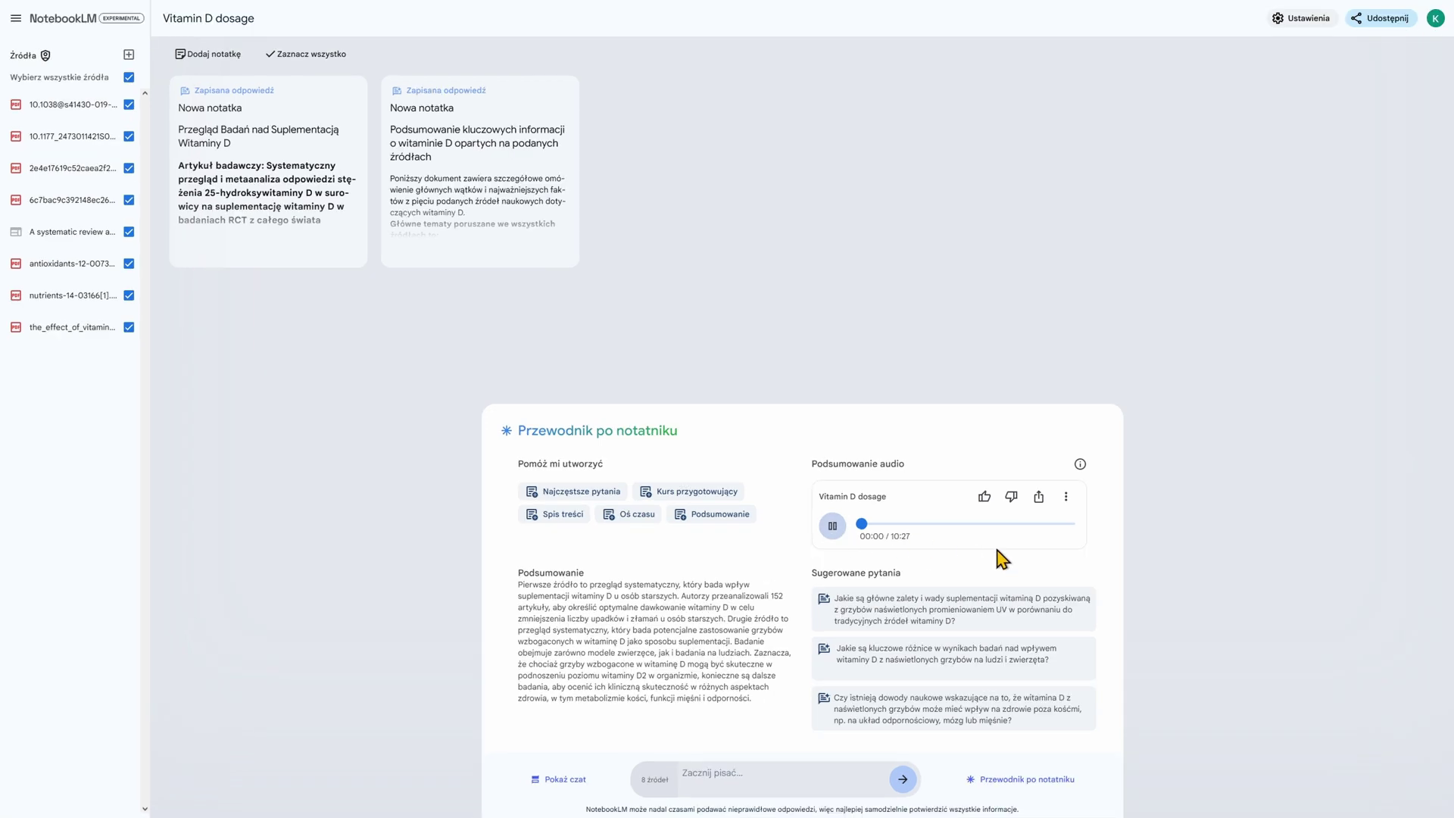